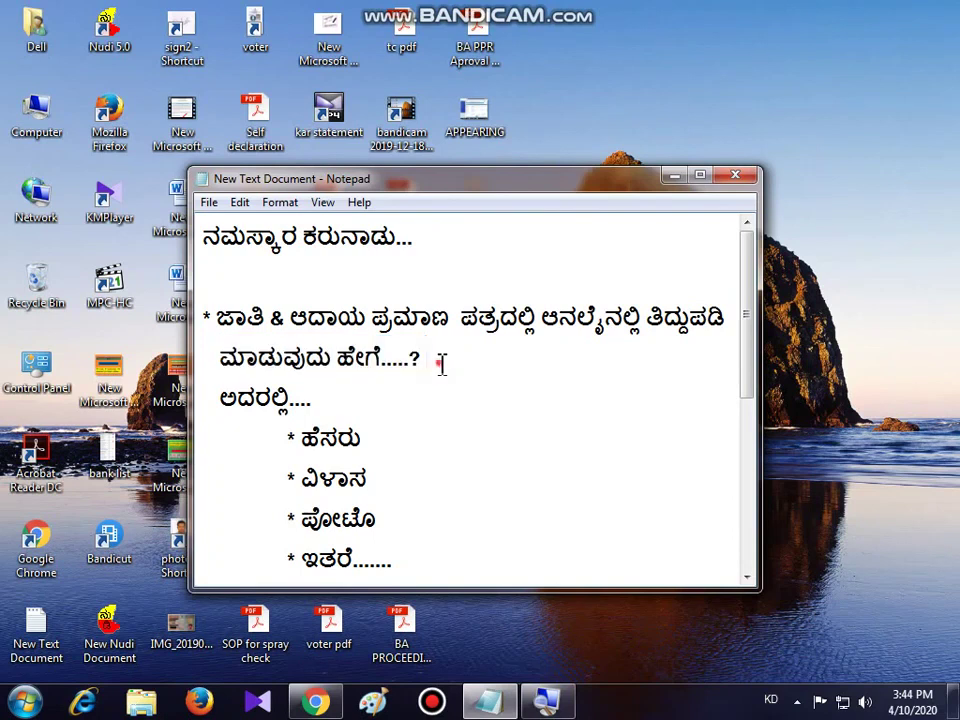
Step: Highlight the name, address, photo and others bullets in the Notepad note, then minimize Notepad
{"action": "left_click_drag", "start_coordinate": [216, 400], "coordinate": [400, 435]}
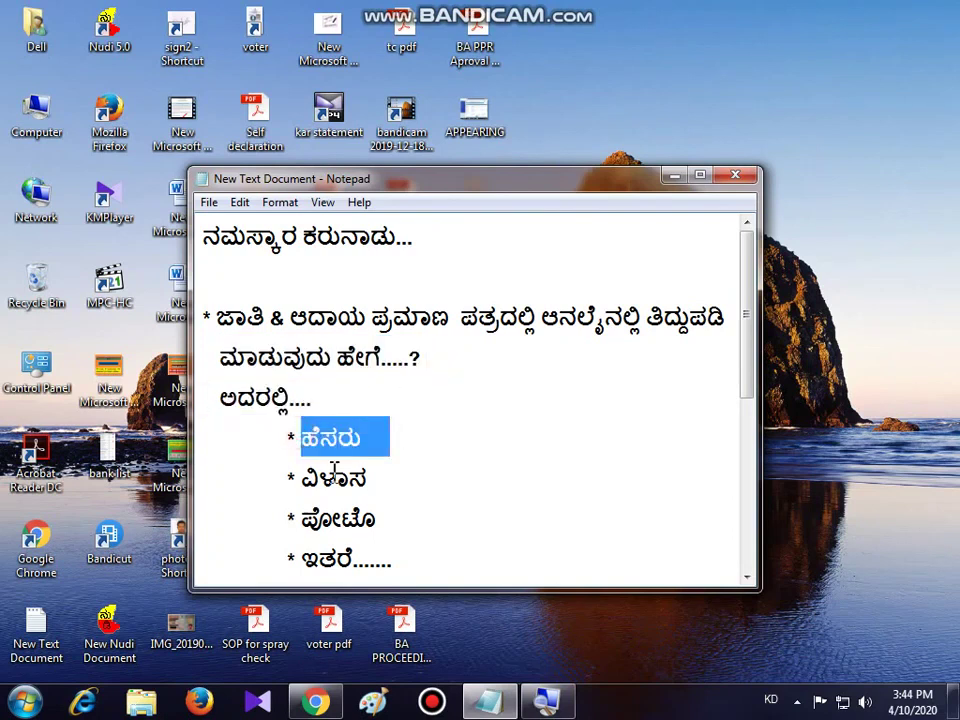
{"action": "left_click_drag", "start_coordinate": [303, 479], "coordinate": [392, 484]}
{"action": "left_click_drag", "start_coordinate": [301, 518], "coordinate": [394, 525]}
{"action": "left_click_drag", "start_coordinate": [303, 559], "coordinate": [409, 566]}
{"action": "left_click", "coordinate": [412, 560]}
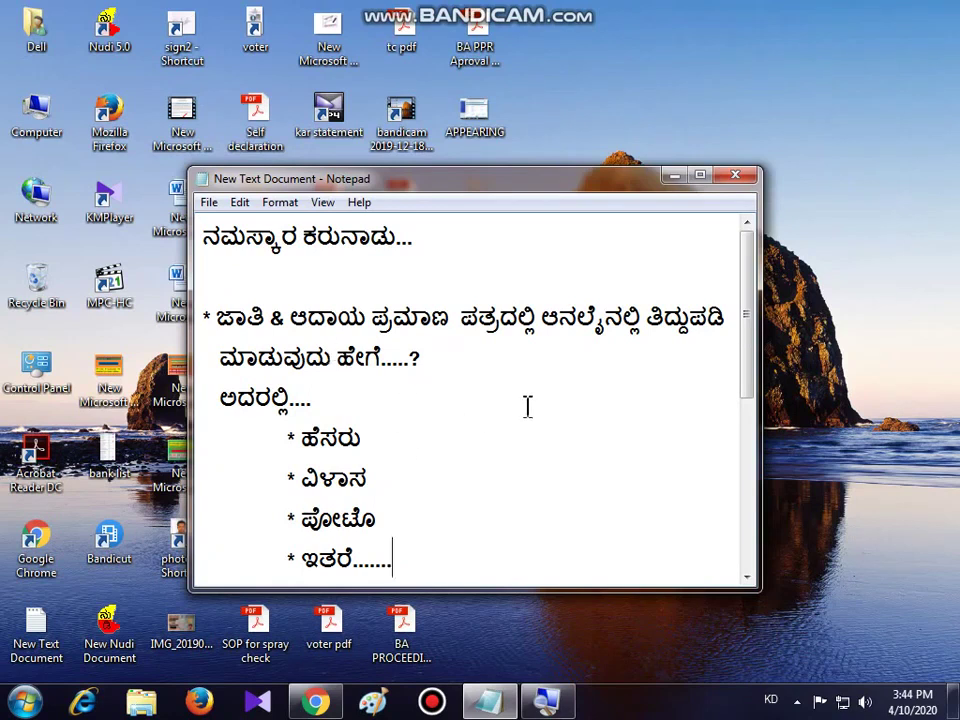
{"action": "left_click", "coordinate": [675, 177]}
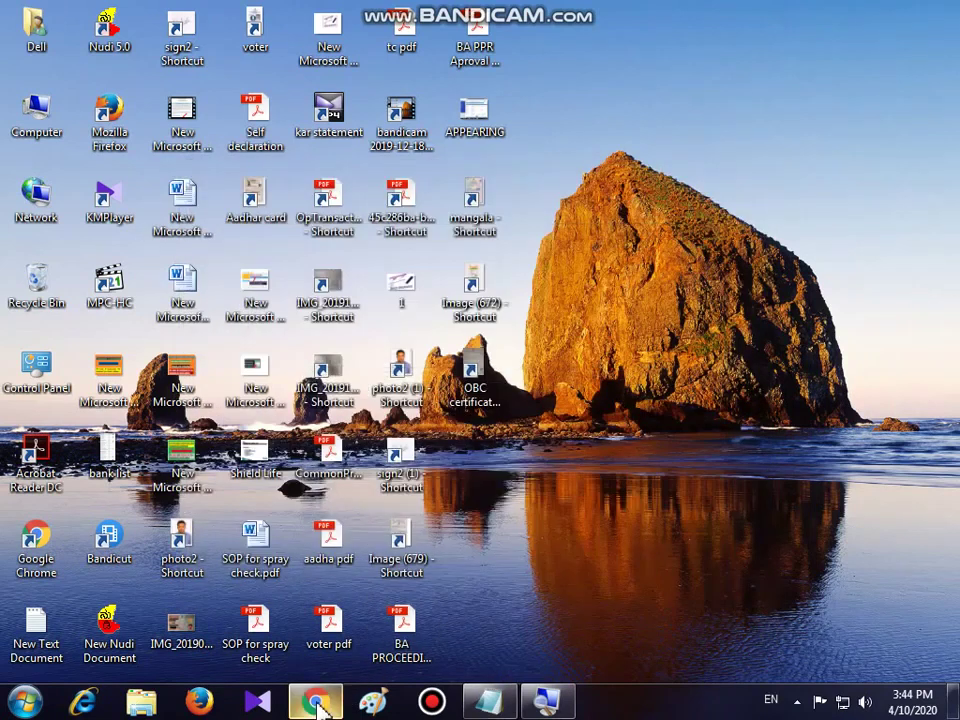
Step: Search Google for nadakacheri in Chrome and open the official Nadakacheri website
{"action": "left_click", "coordinate": [316, 701]}
{"action": "left_click", "coordinate": [300, 357]}
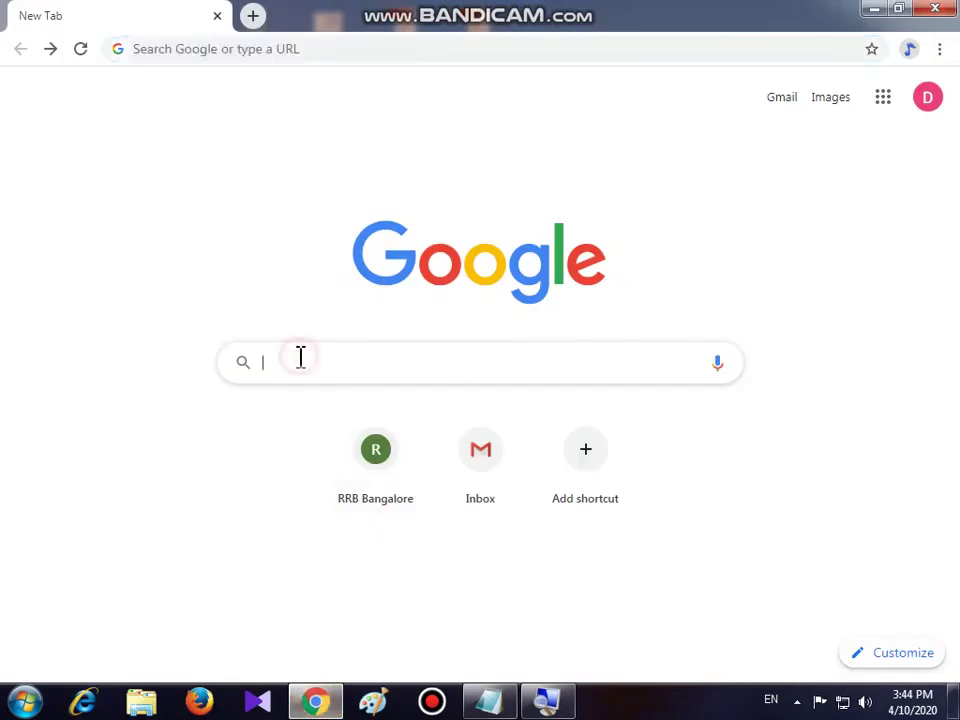
{"action": "type", "text": "n"}
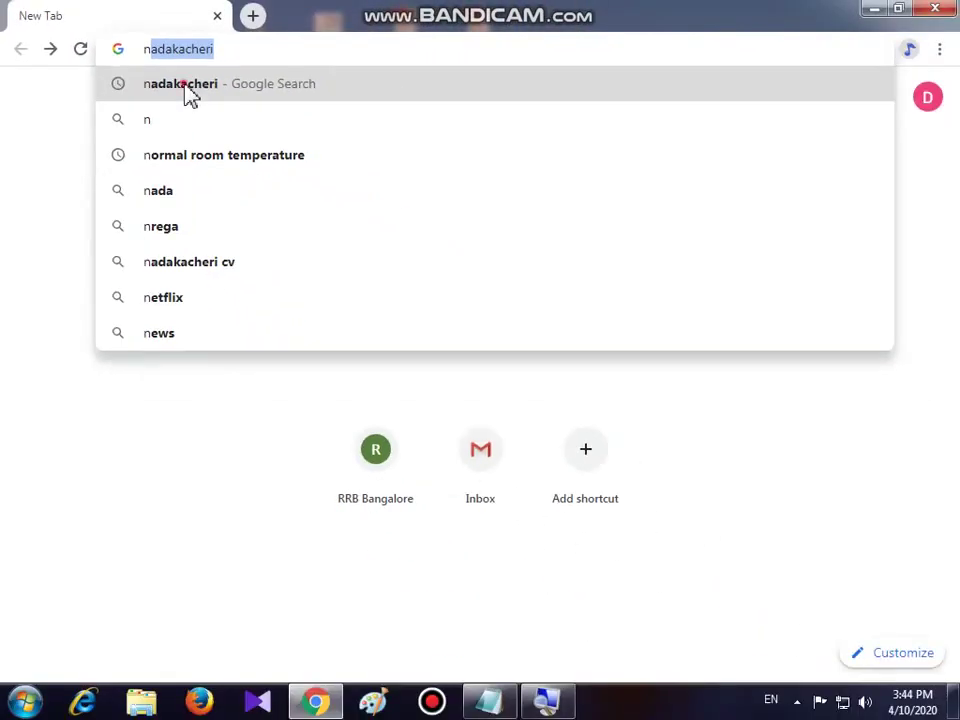
{"action": "left_click", "coordinate": [185, 88]}
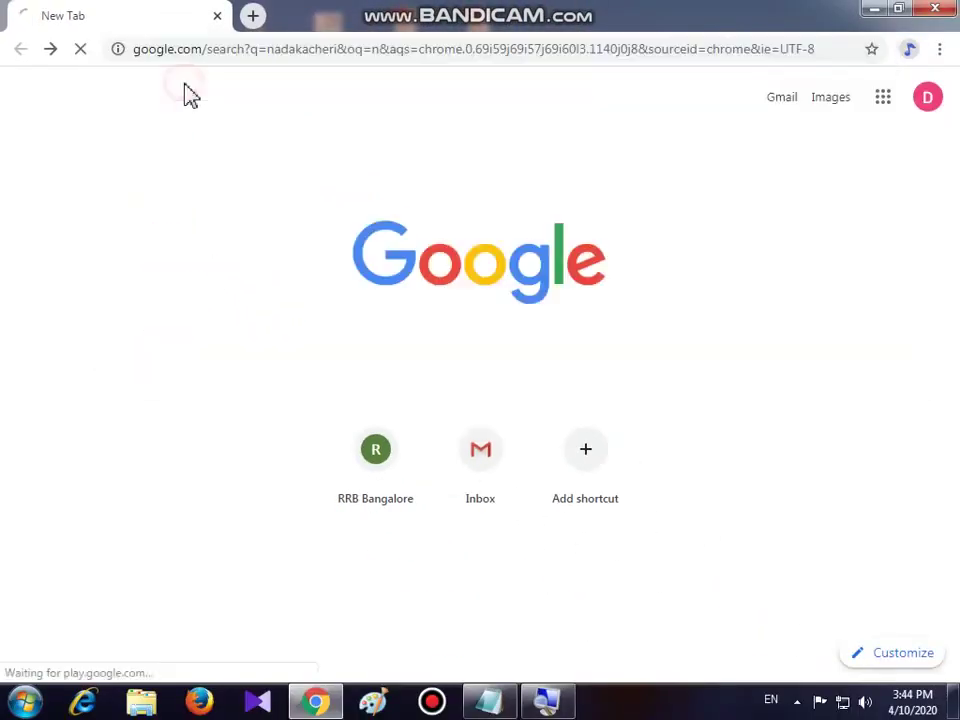
{"action": "left_click_drag", "start_coordinate": [167, 264], "coordinate": [272, 266]}
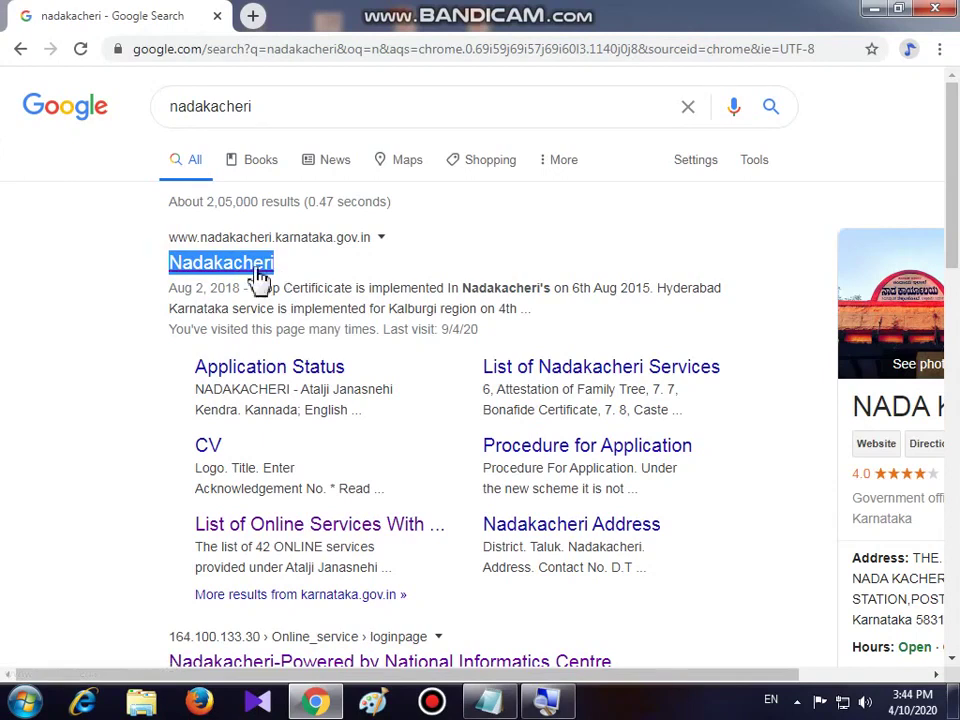
{"action": "left_click", "coordinate": [222, 274]}
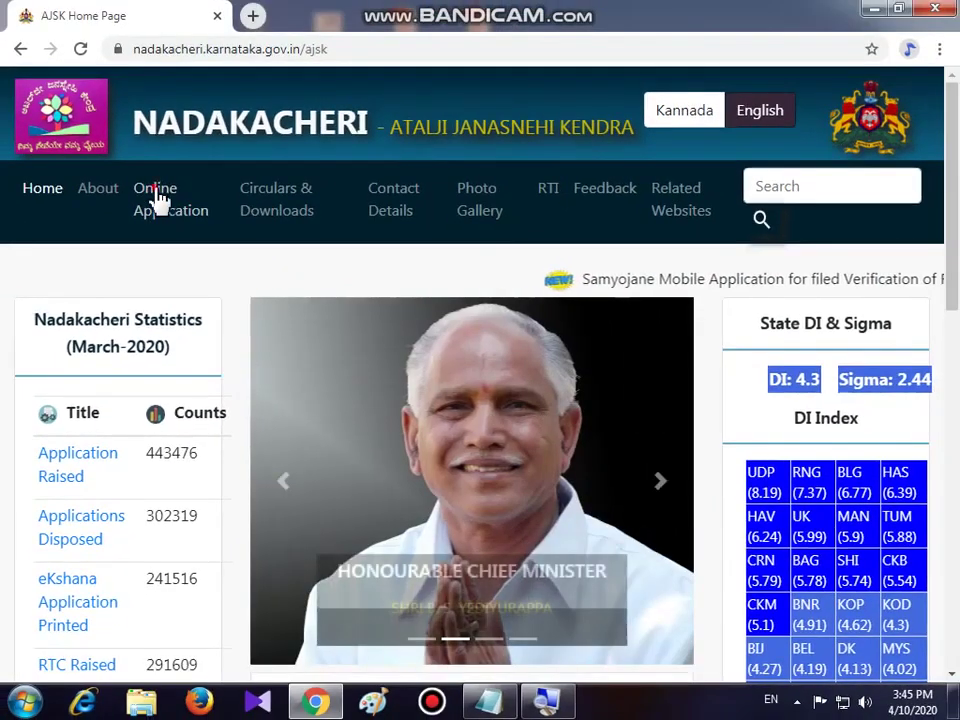
Step: Go to Online Application > Apply Online, enter the registered mobile number and request an OTP
{"action": "left_click", "coordinate": [156, 199]}
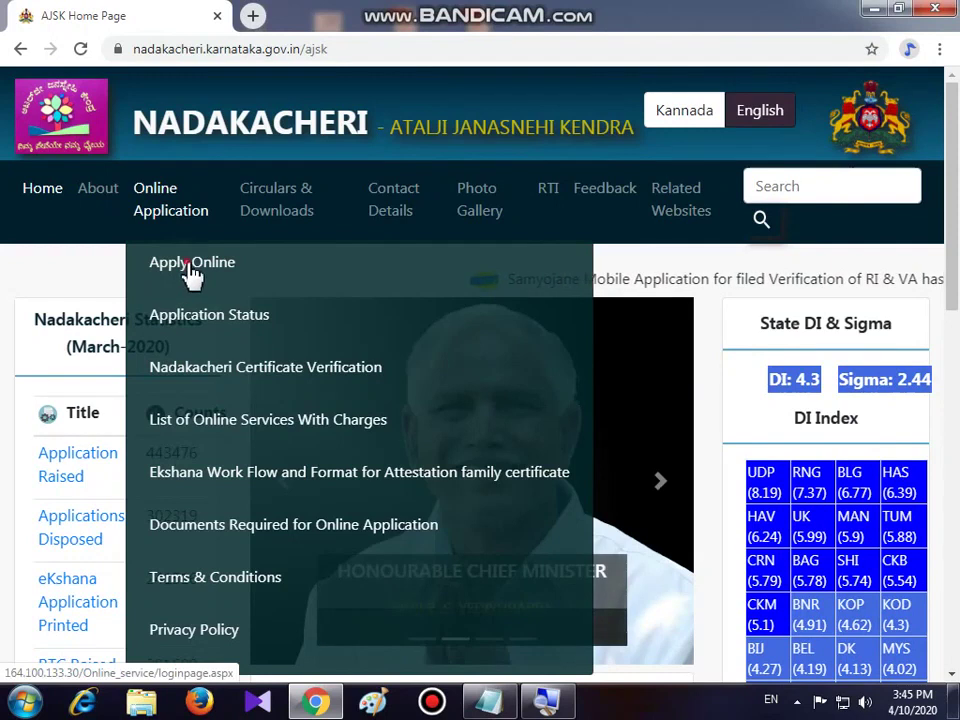
{"action": "left_click", "coordinate": [190, 274]}
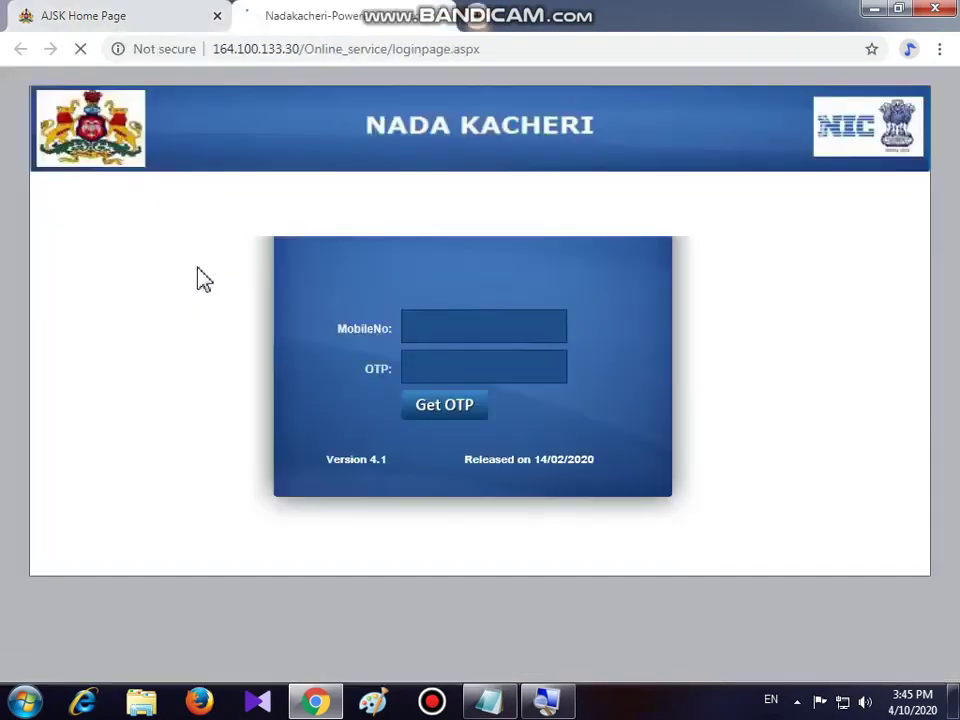
{"action": "left_click", "coordinate": [432, 320]}
{"action": "type", "text": "8"}
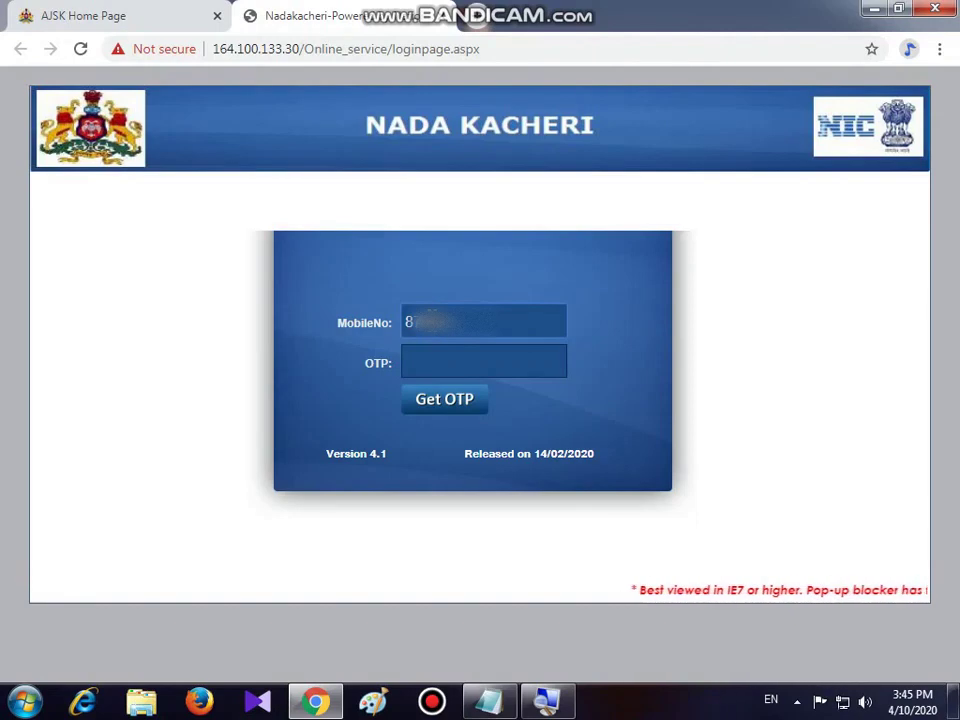
{"action": "left_click", "coordinate": [408, 360]}
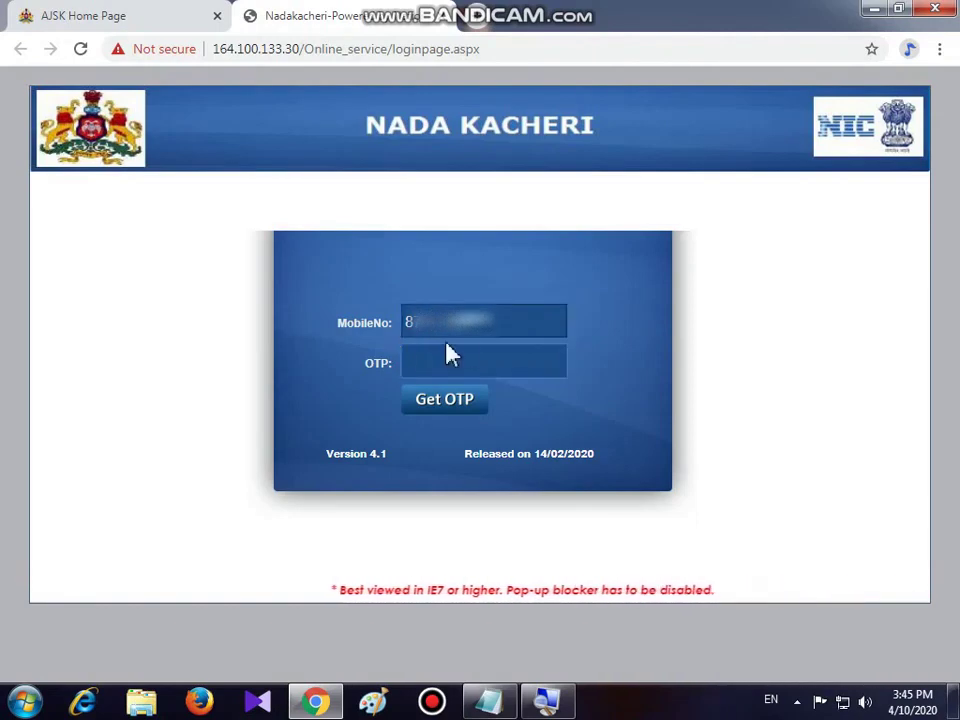
{"action": "left_click", "coordinate": [429, 406]}
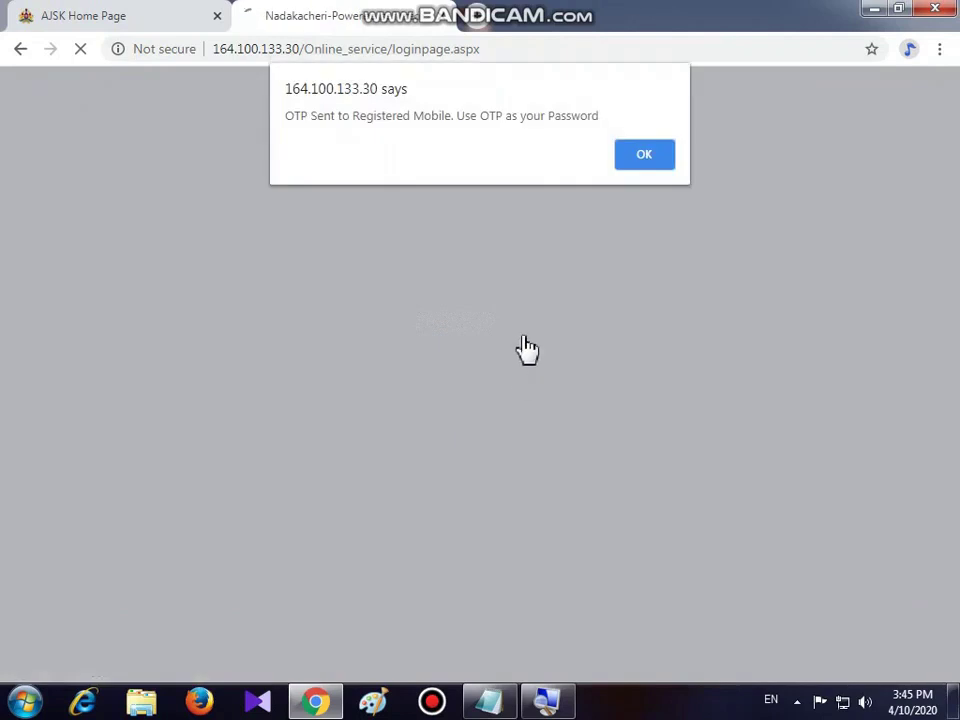
Step: Dismiss the OTP alert, log in with the received OTP, and show the NEW REQUEST menu
{"action": "left_click", "coordinate": [645, 156]}
{"action": "left_click", "coordinate": [420, 362]}
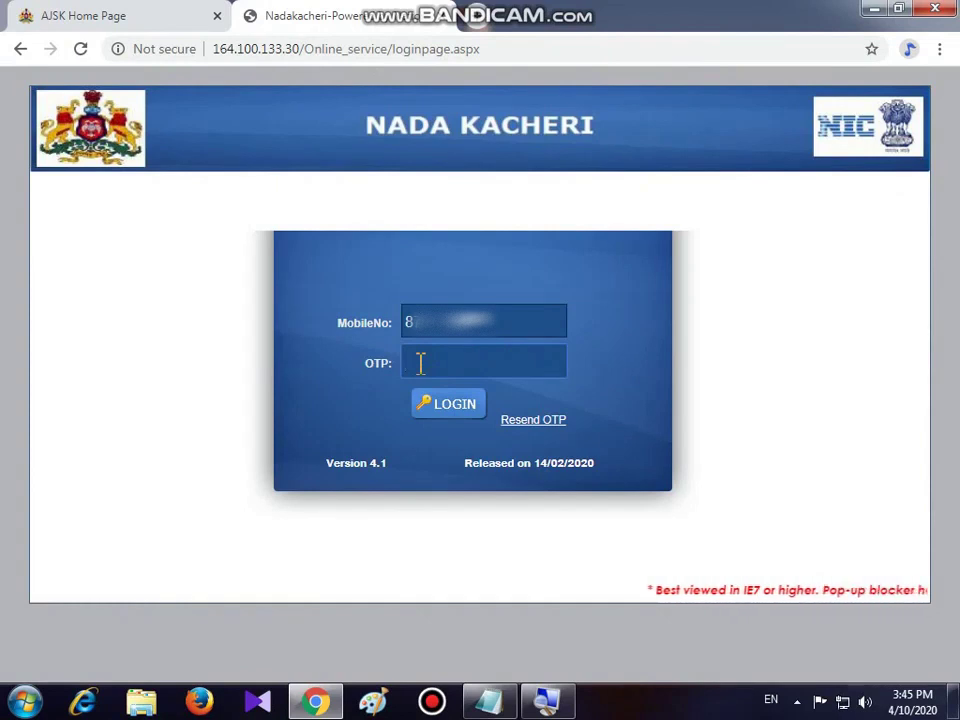
{"action": "type", "text": "••••"}
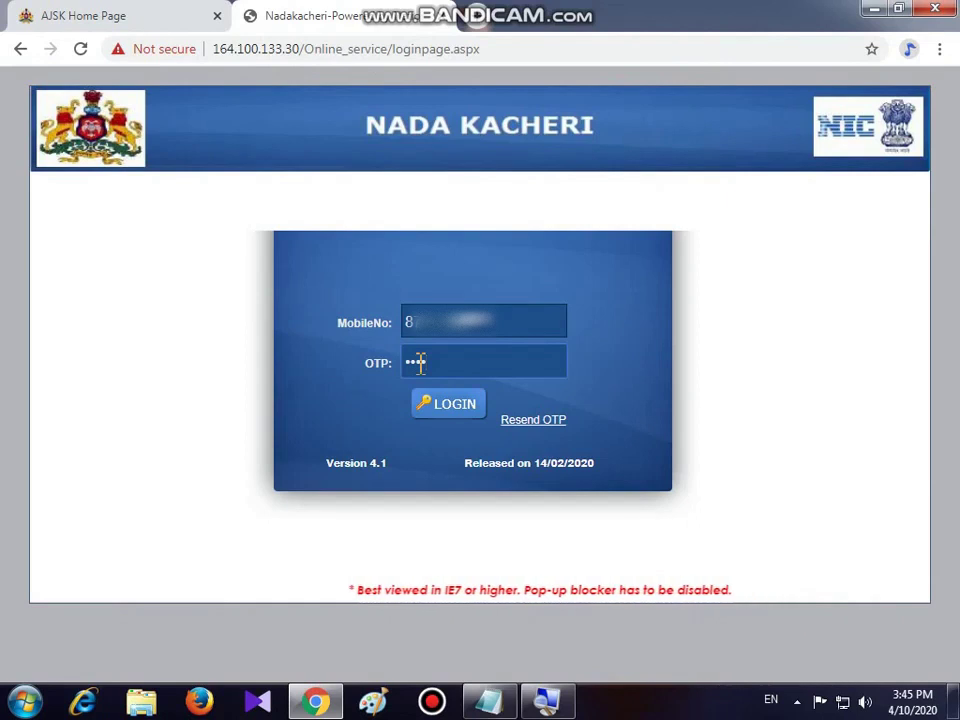
{"action": "type", "text": "••"}
{"action": "left_click", "coordinate": [456, 414]}
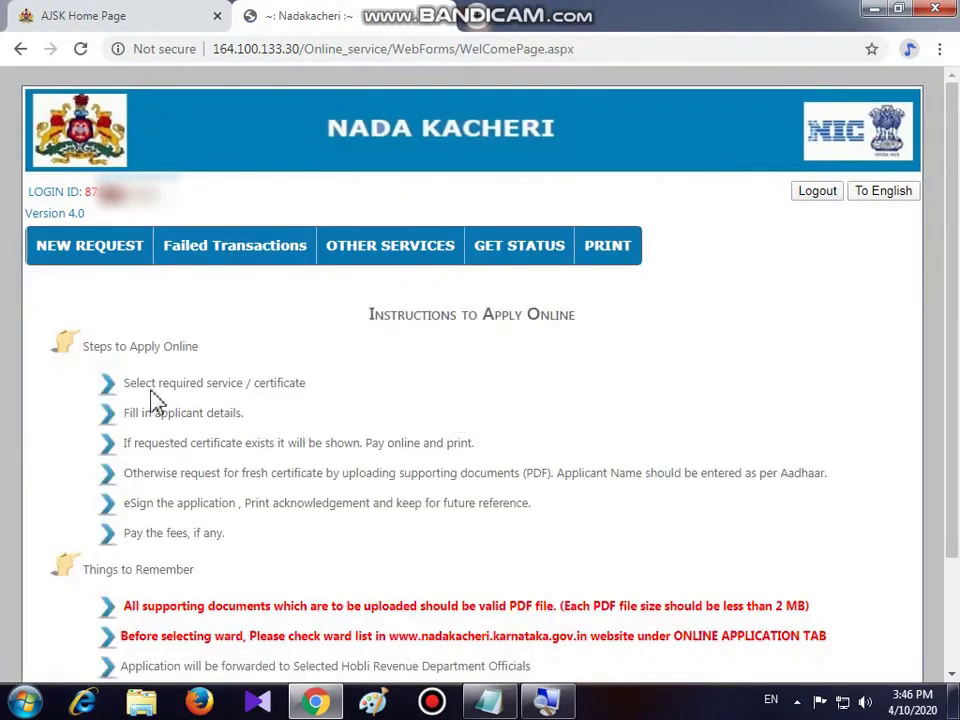
{"action": "mouse_move", "coordinate": [88, 258]}
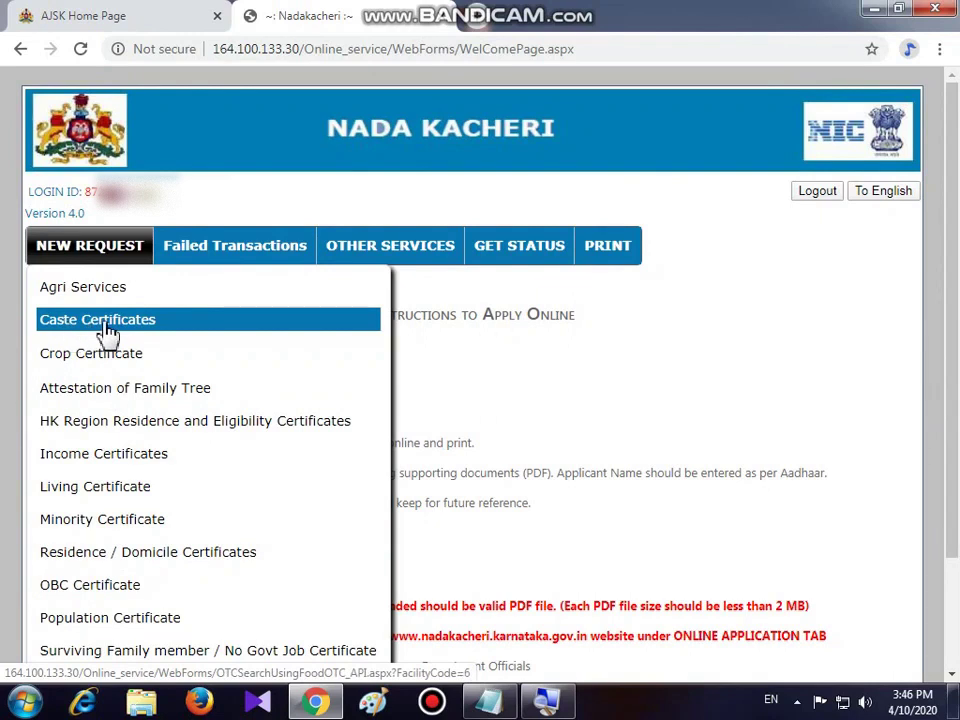
Step: Open the Caste Certificates request form and begin entering the applicant's ration card number
{"action": "left_click", "coordinate": [107, 320]}
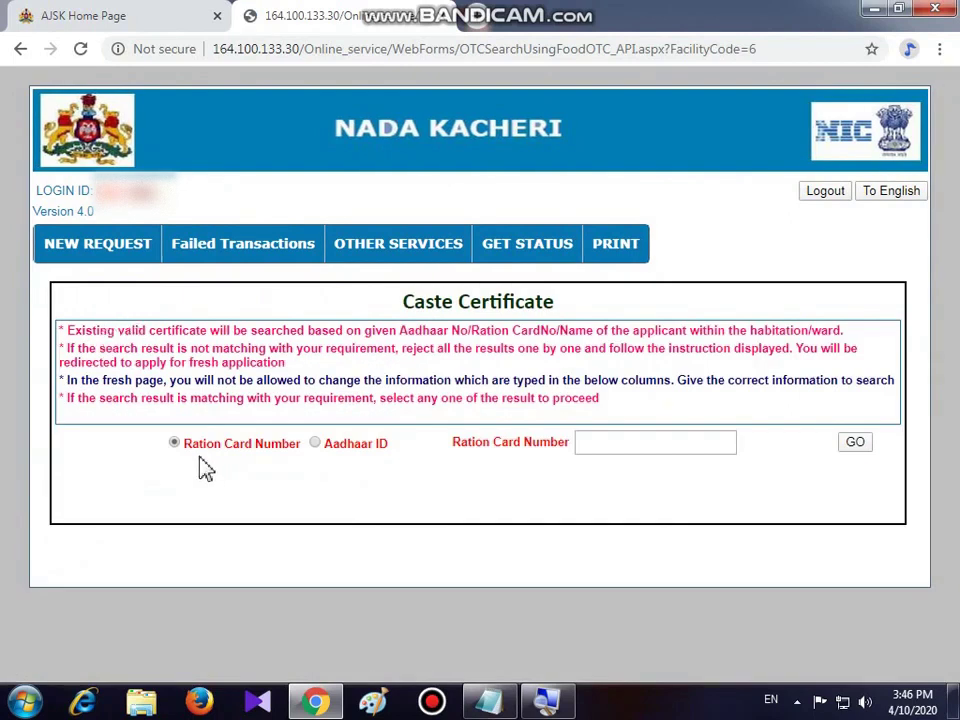
{"action": "left_click", "coordinate": [600, 443]}
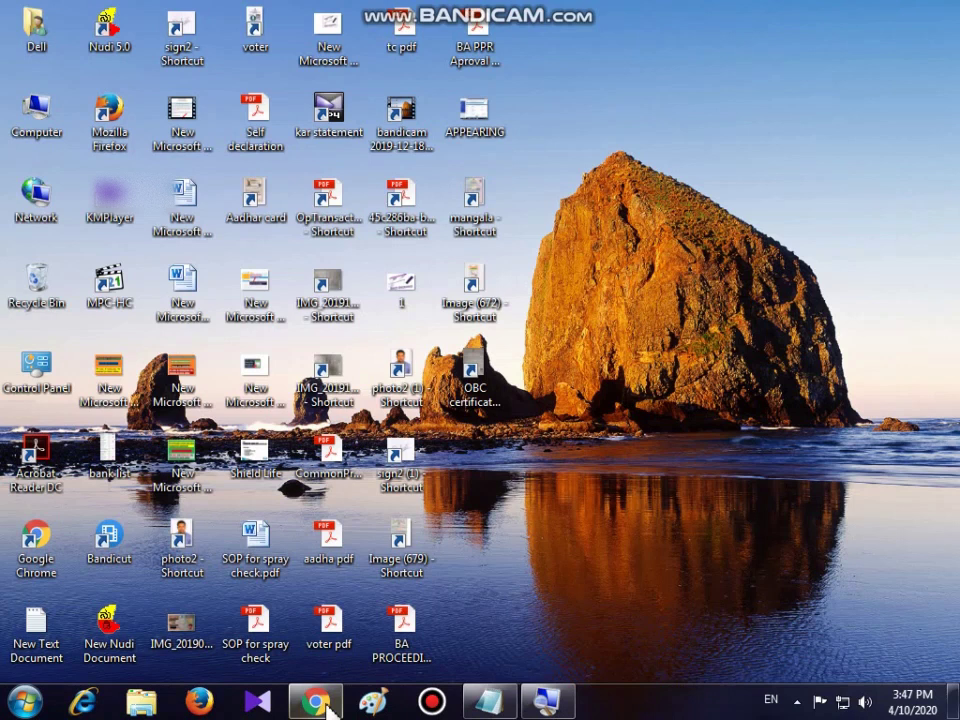
{"action": "left_click", "coordinate": [321, 702]}
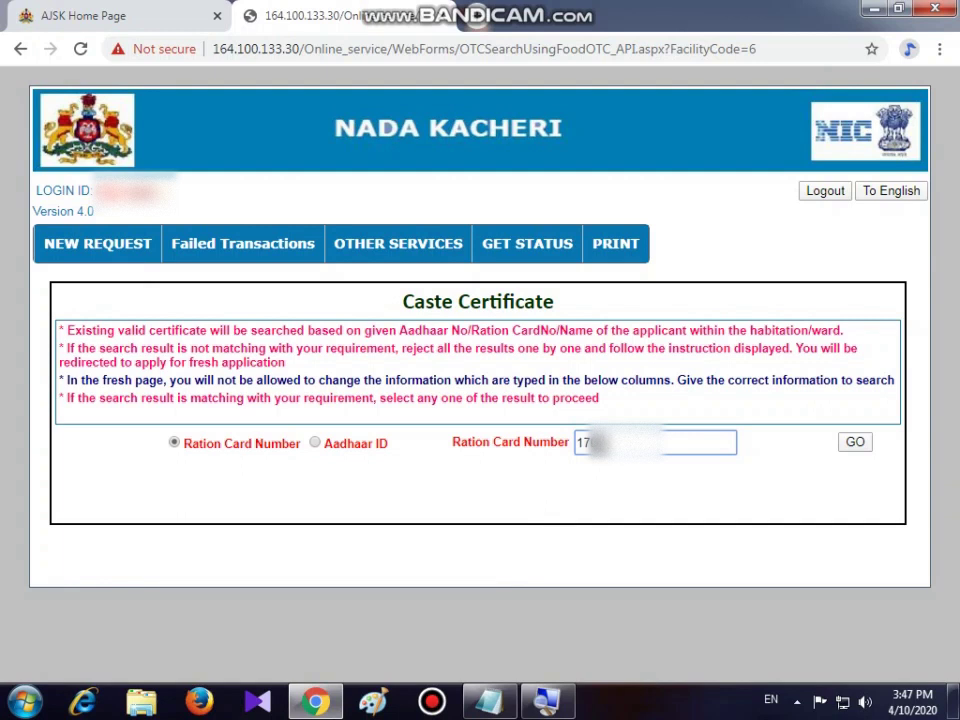
{"action": "type", "text": "0"}
Step: Finish the ration card lookup and set district ಹಾವೇರಿ, taluk ರಾಣೇಬೆನ್ನೂರು, hobli ರಾಣೇಬೆನ್ನೂರ and the village
{"action": "type", "text": "000"}
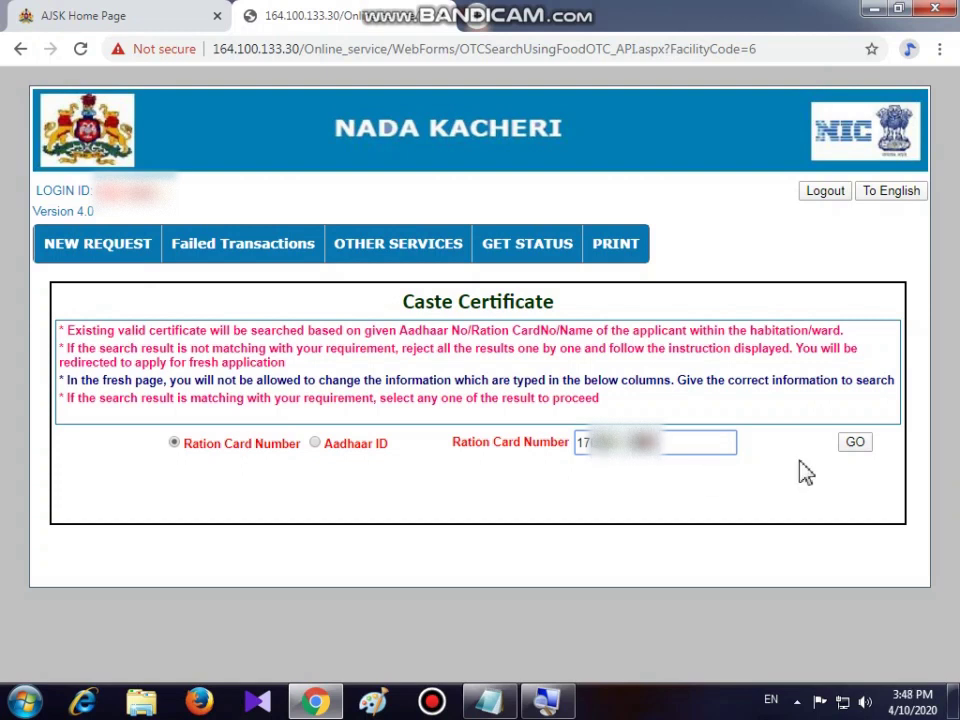
{"action": "left_click", "coordinate": [858, 446]}
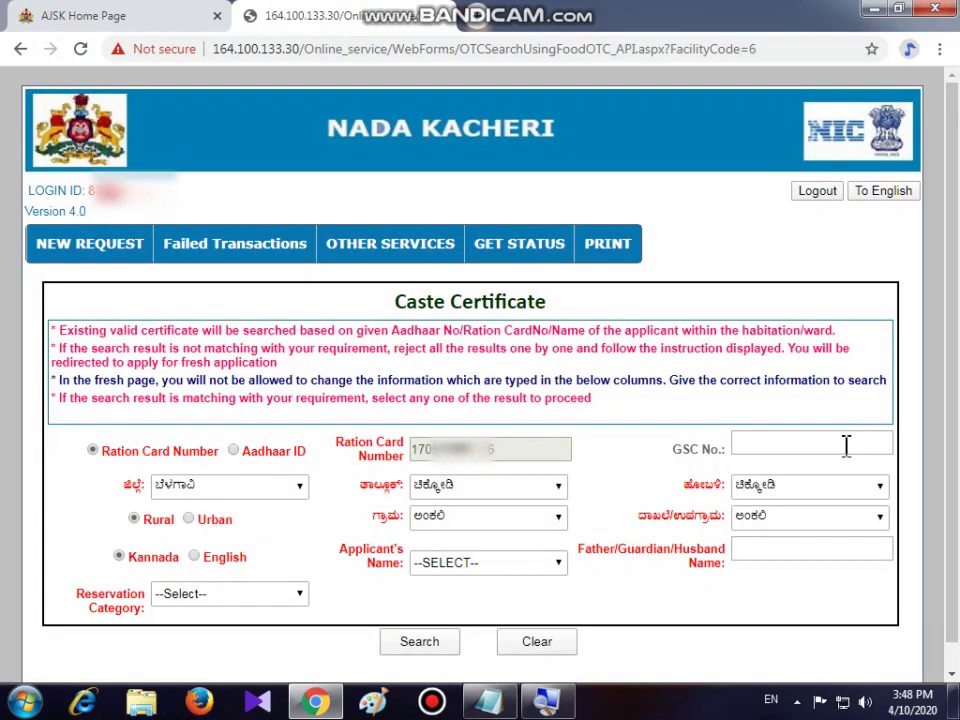
{"action": "left_click", "coordinate": [301, 492]}
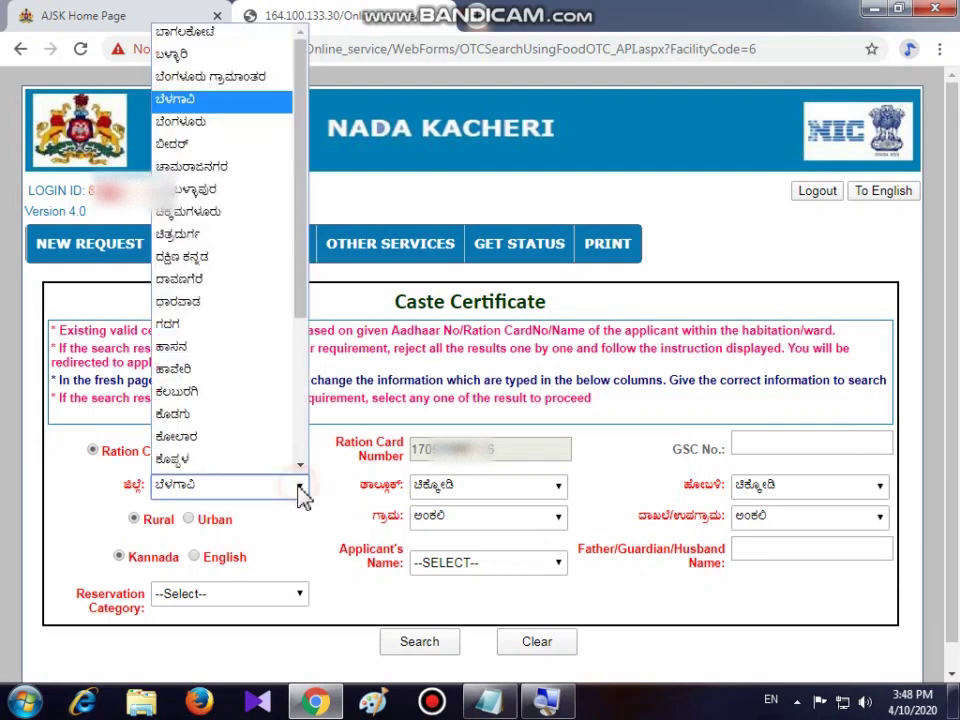
{"action": "left_click", "coordinate": [178, 325]}
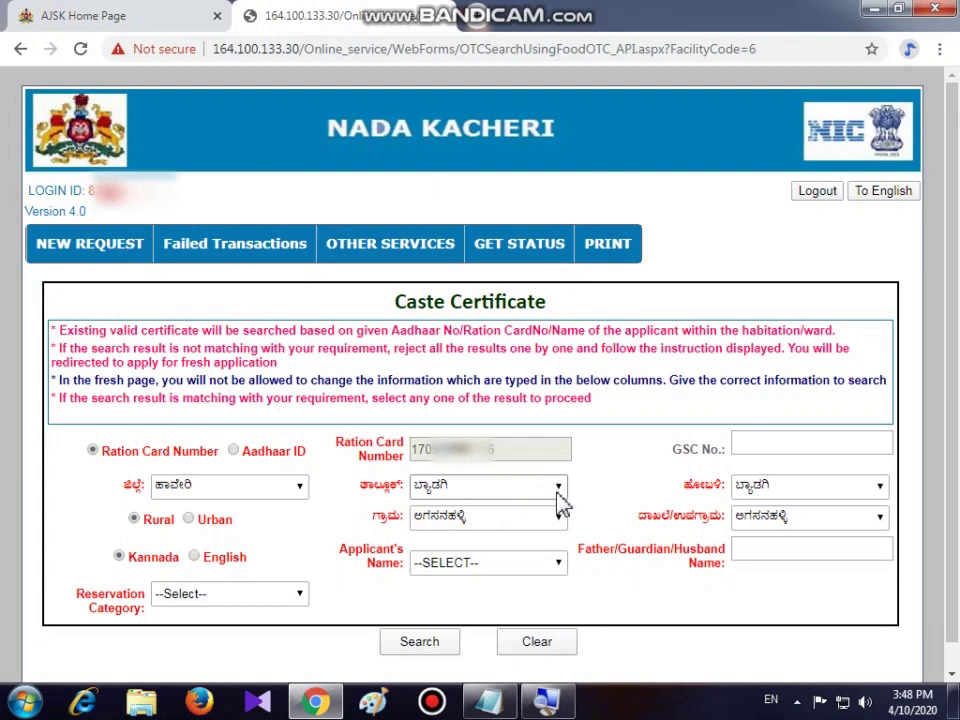
{"action": "left_click", "coordinate": [557, 488]}
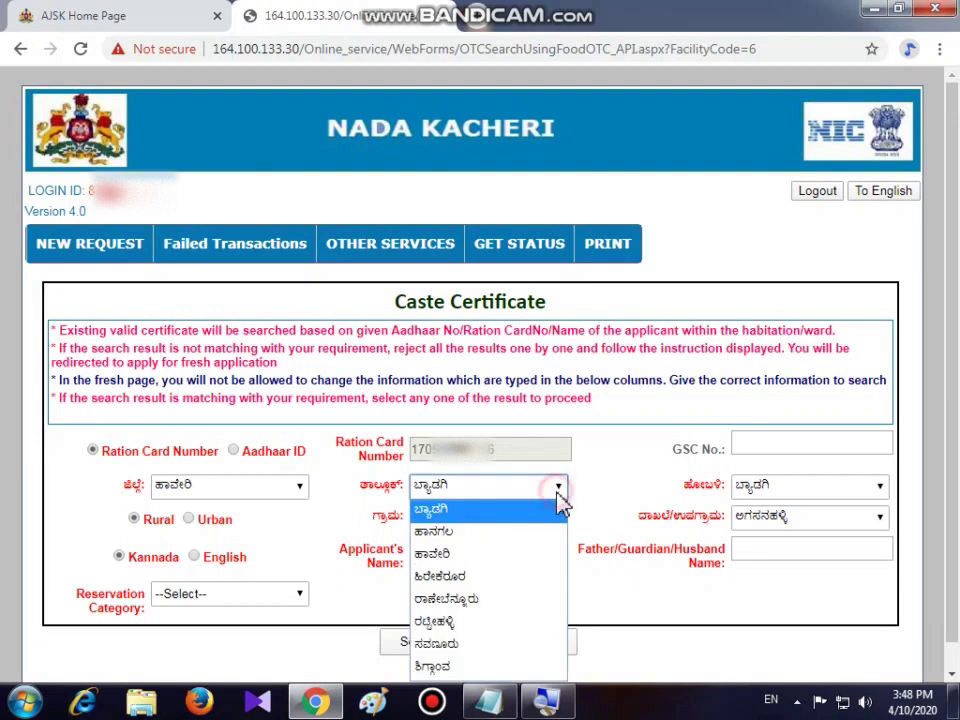
{"action": "left_click", "coordinate": [455, 599]}
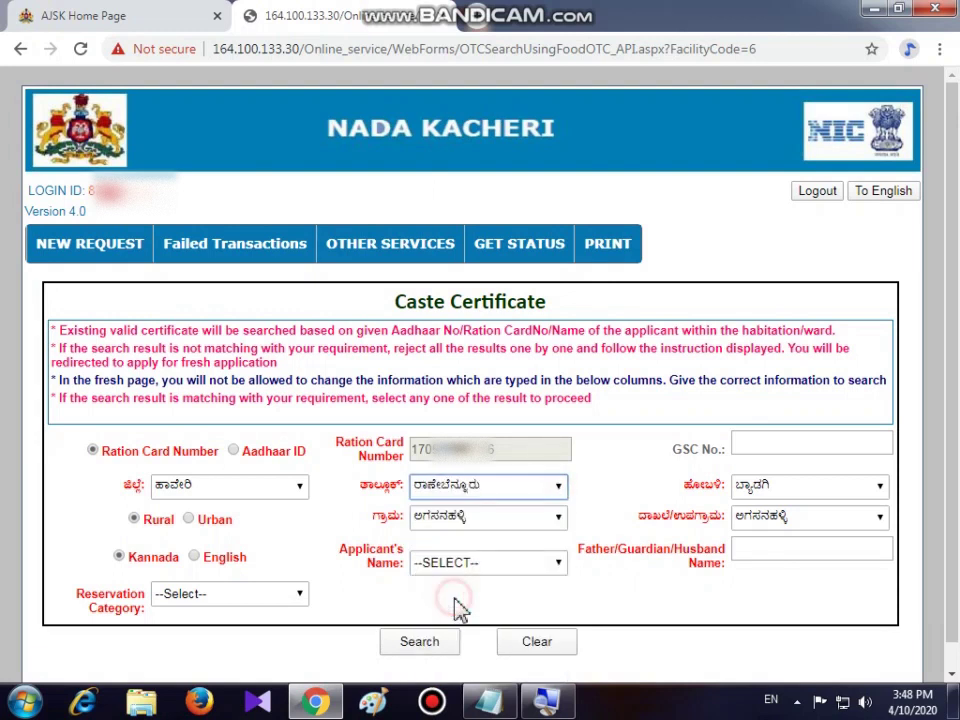
{"action": "left_click", "coordinate": [880, 487]}
{"action": "left_click", "coordinate": [775, 557]}
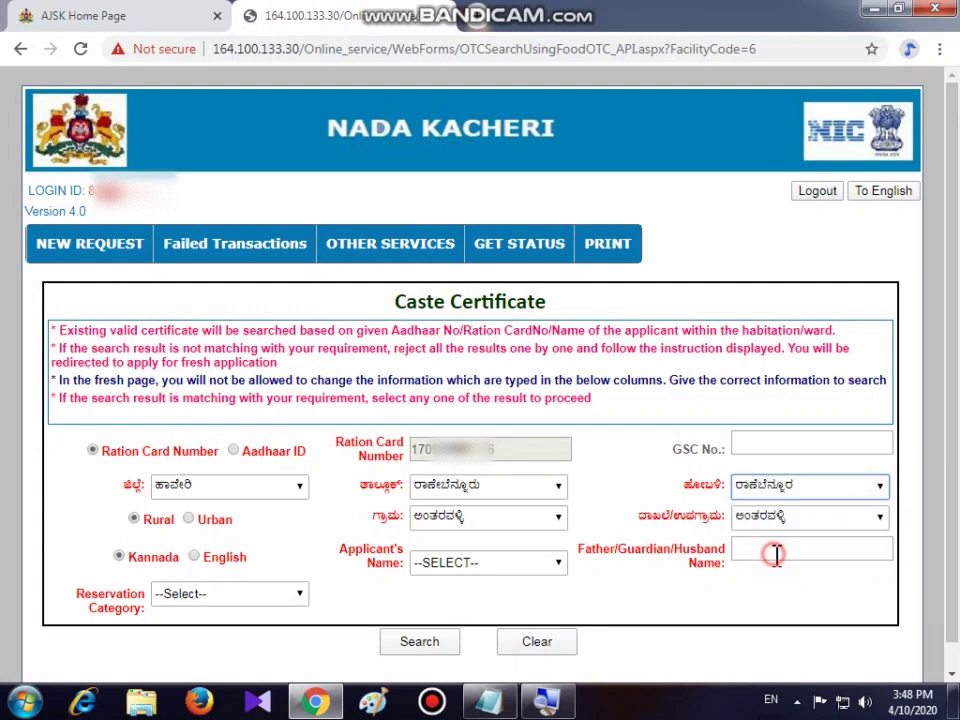
{"action": "left_click", "coordinate": [559, 516]}
{"action": "left_click", "coordinate": [443, 184]}
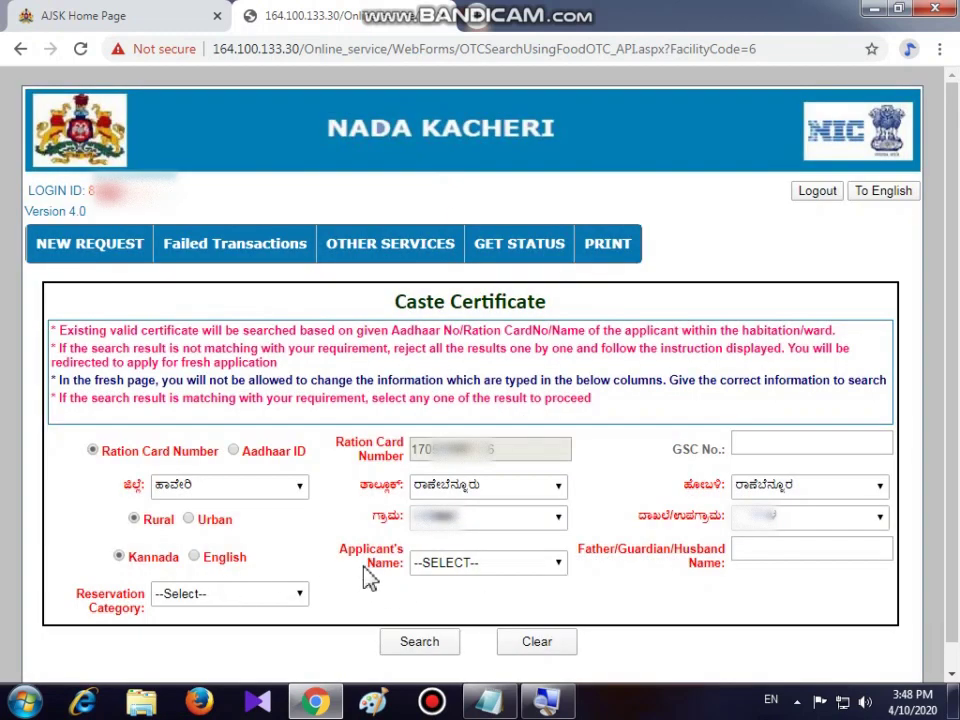
Step: Choose the applicant, type the father's name in Kannada, set category ಪ್ರವರ್ಗ III (ಬಿ), and search
{"action": "left_click", "coordinate": [558, 568]}
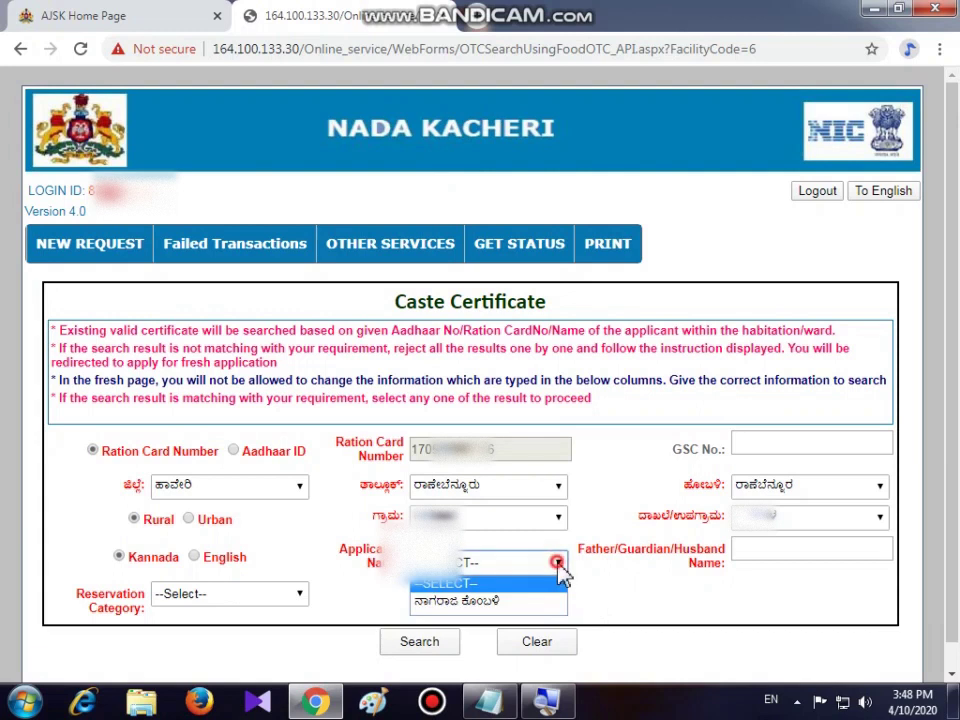
{"action": "left_click", "coordinate": [493, 602]}
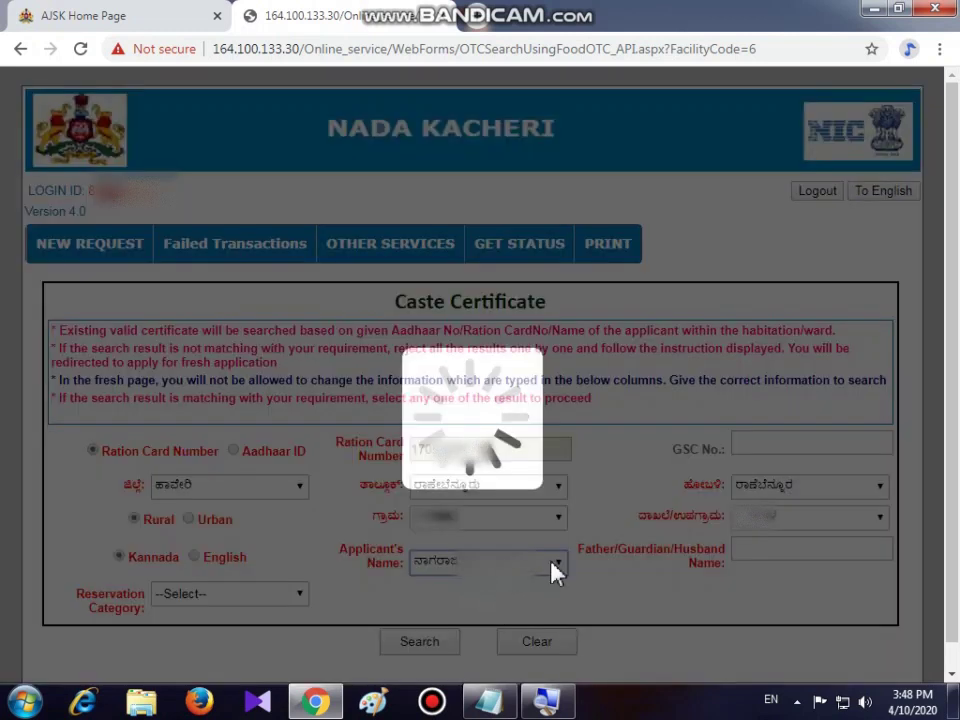
{"action": "left_click", "coordinate": [755, 553]}
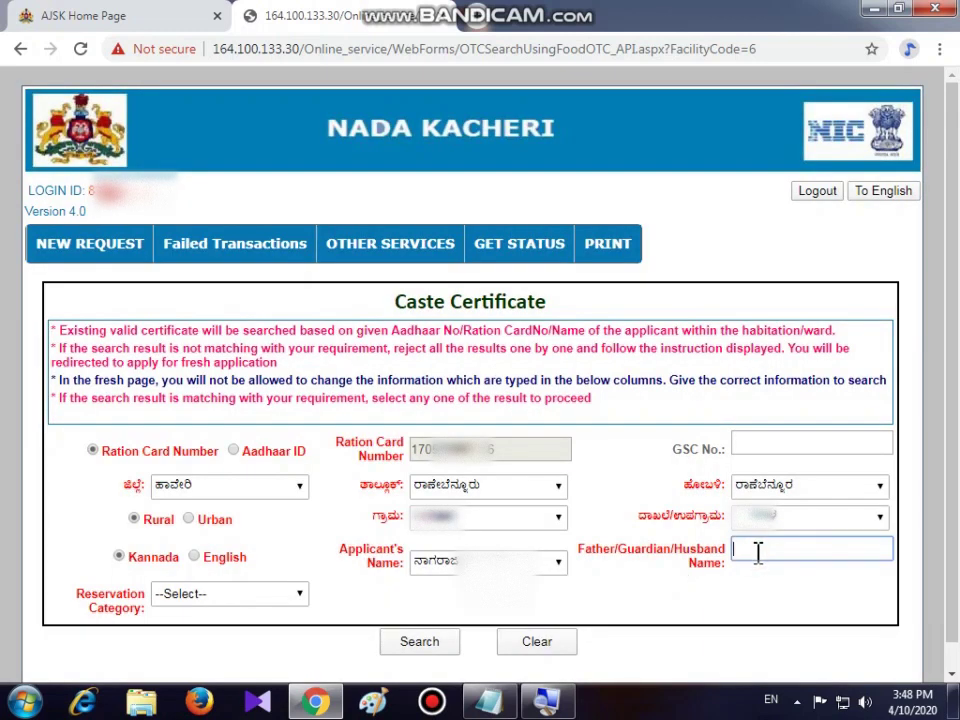
{"action": "left_click", "coordinate": [771, 699]}
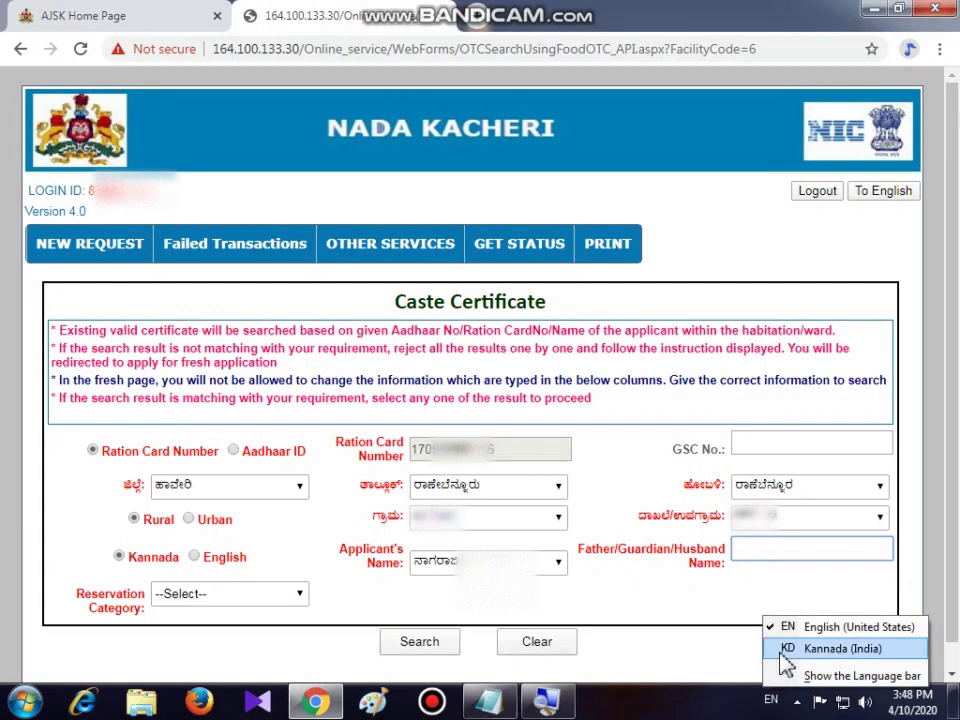
{"action": "left_click", "coordinate": [778, 648]}
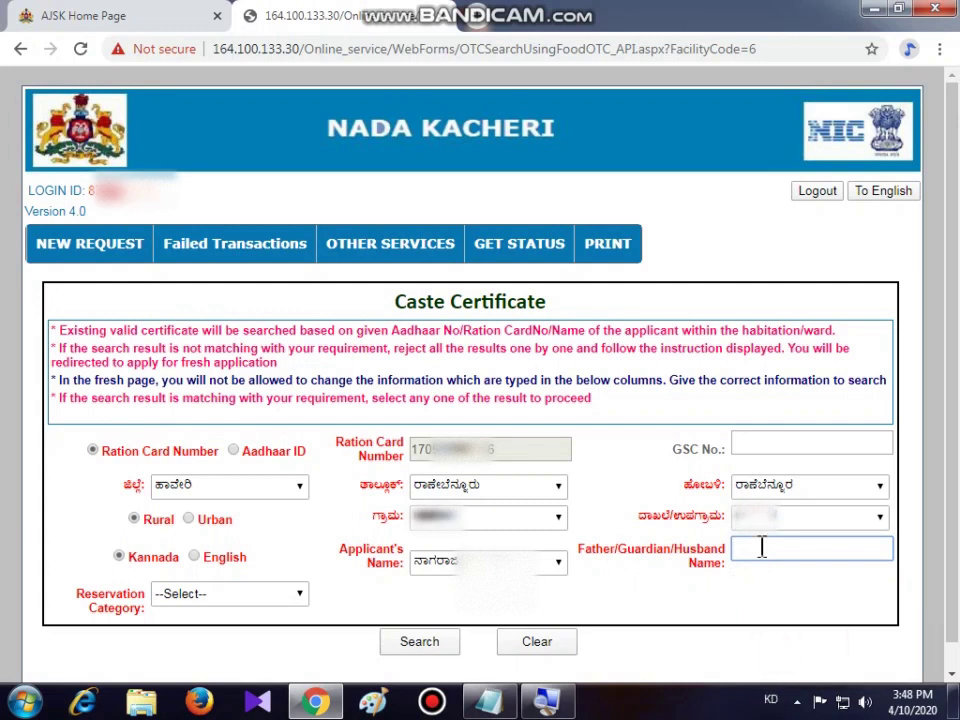
{"action": "type", "text": "ಶ"}
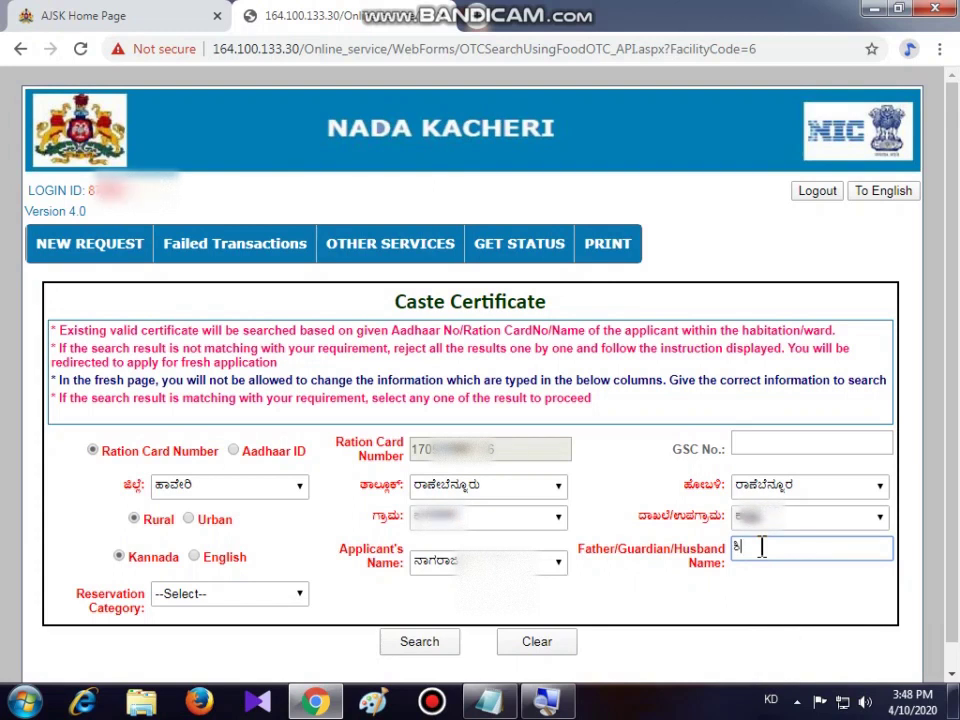
{"action": "type", "text": "ಿವ"}
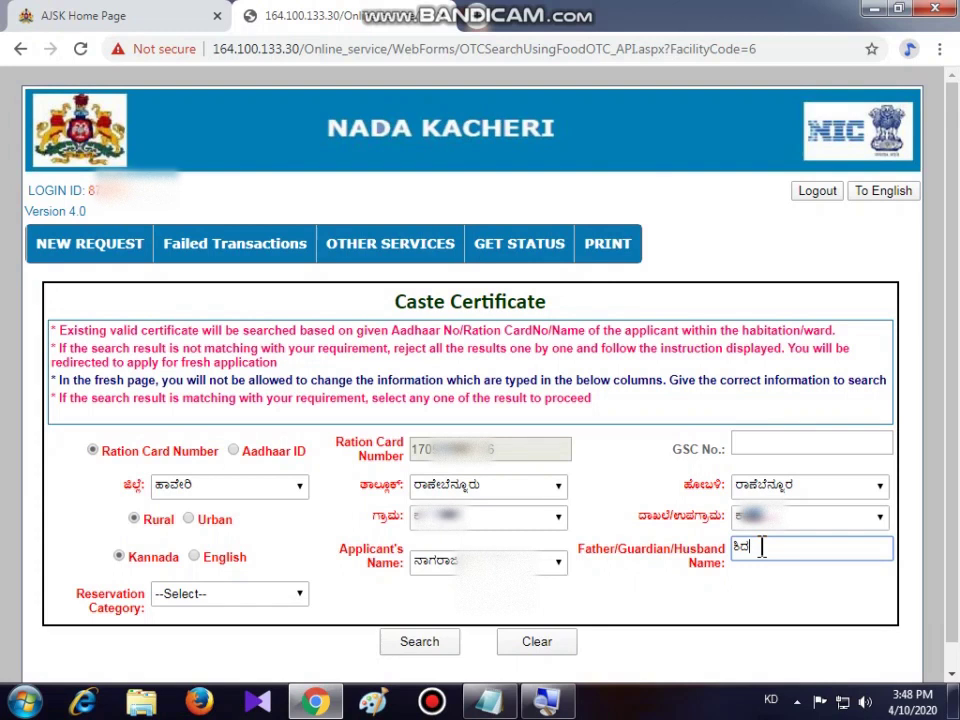
{"action": "type", "text": "ದ"}
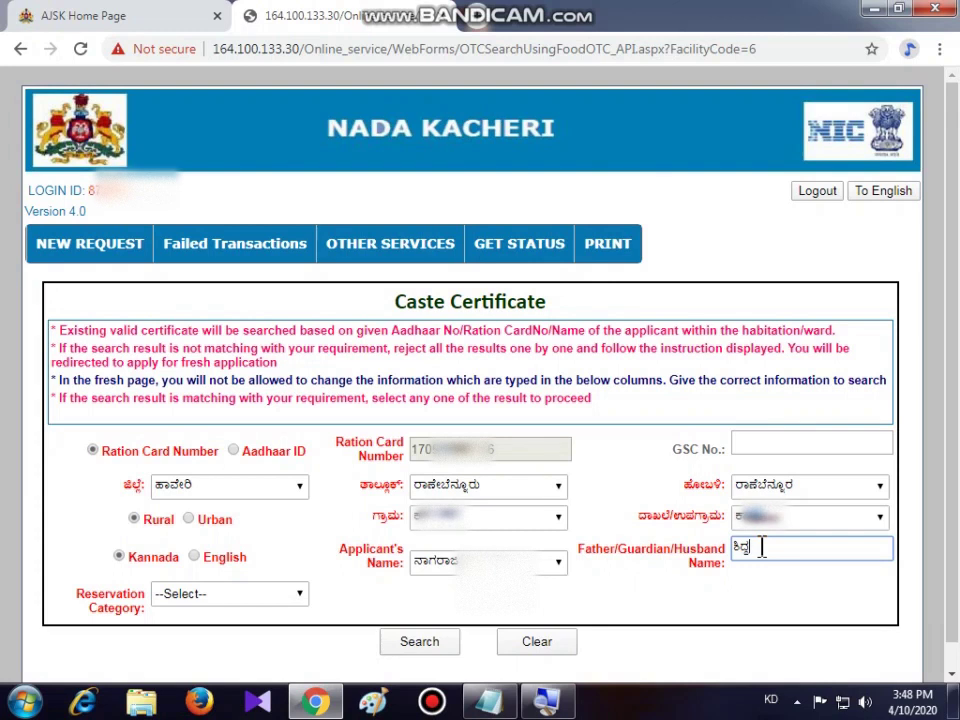
{"action": "type", "text": "ಪ್ಪ"}
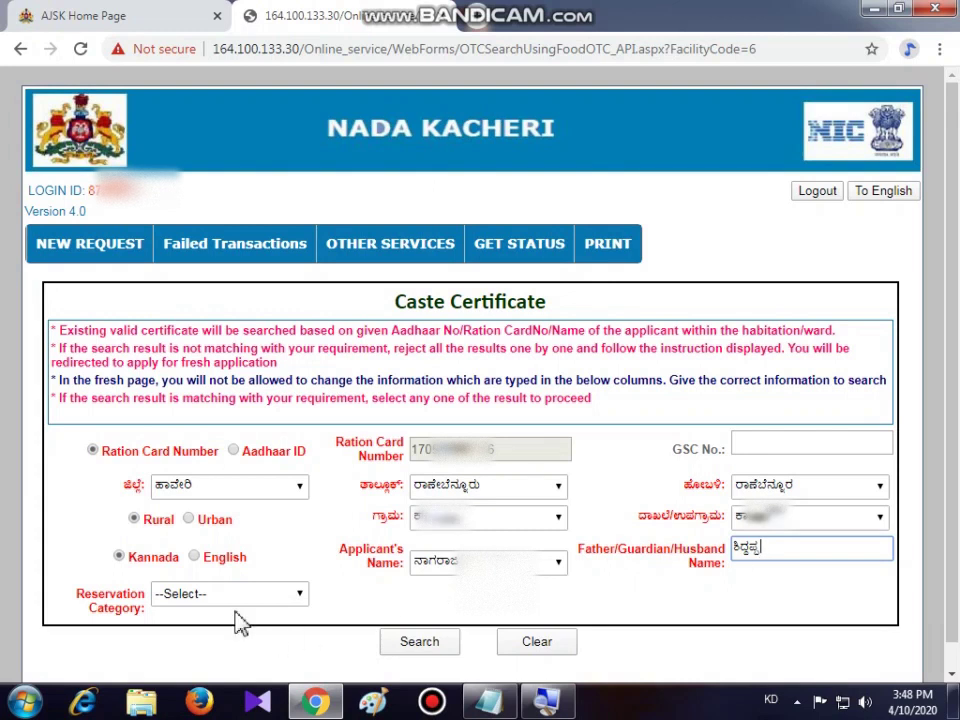
{"action": "left_click", "coordinate": [299, 598]}
{"action": "left_click", "coordinate": [206, 497]}
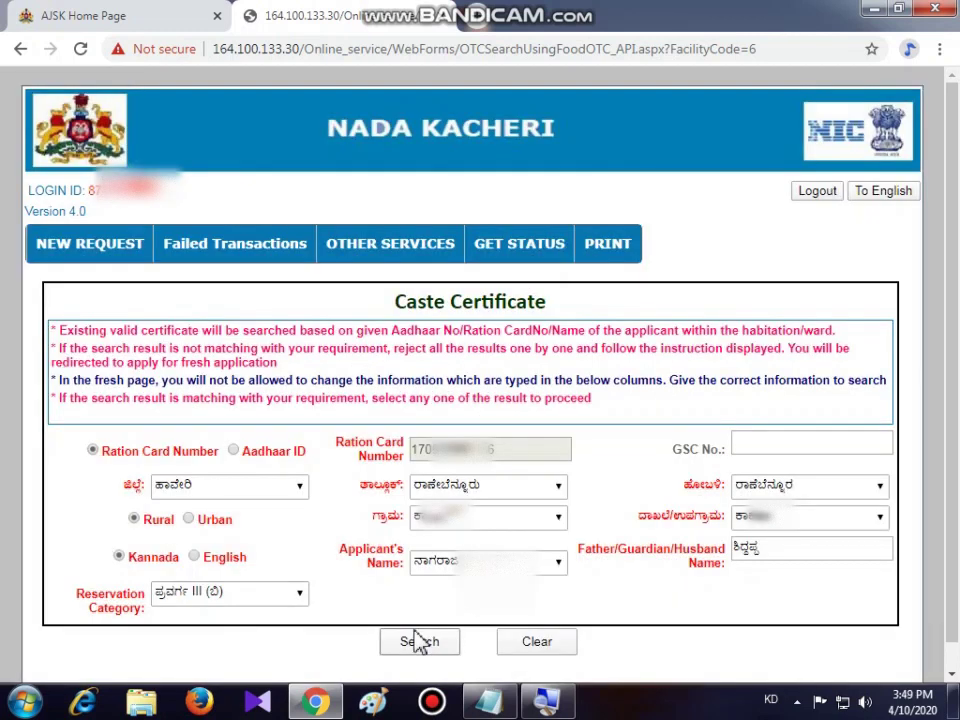
{"action": "left_click", "coordinate": [424, 646]}
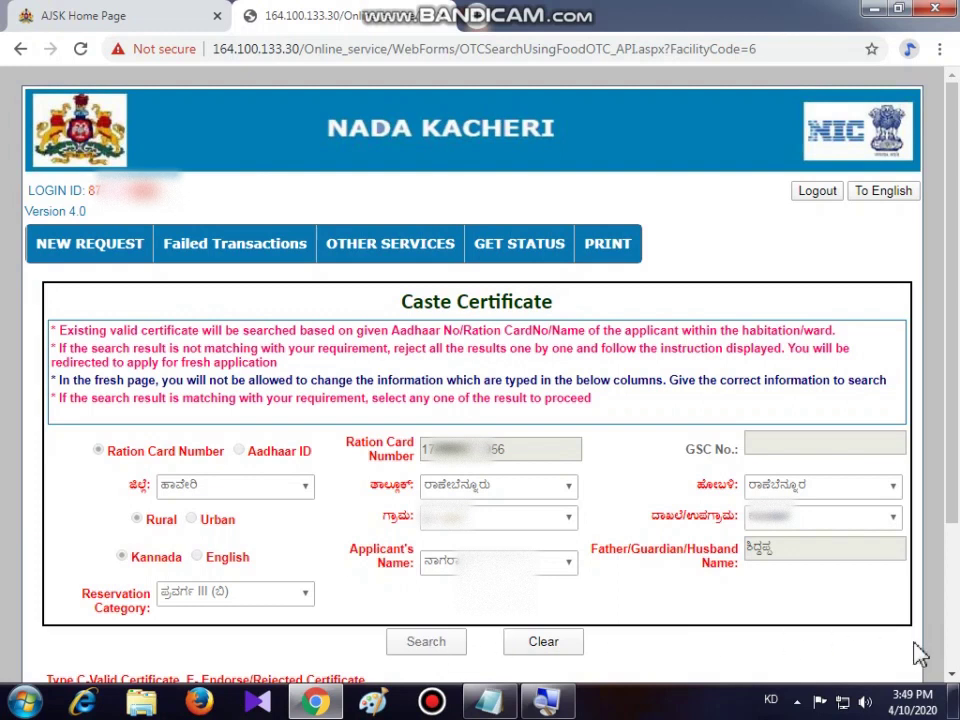
Step: Scroll to the results, tick the matching RD00… caste certificate row, and preview it
{"action": "left_click", "coordinate": [953, 677]}
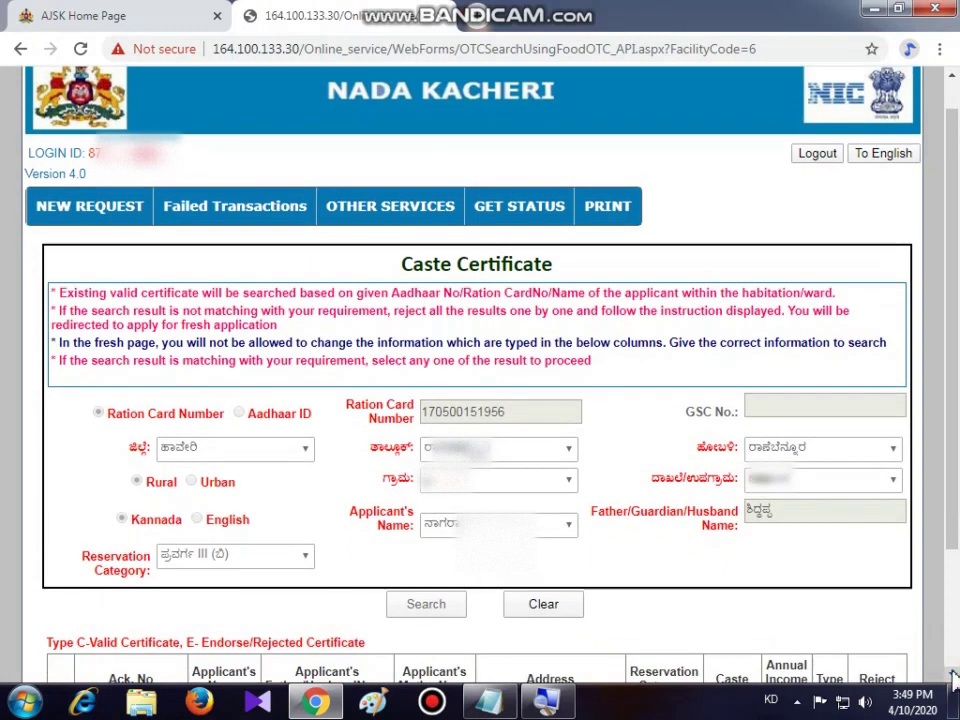
{"action": "left_click", "coordinate": [953, 677]}
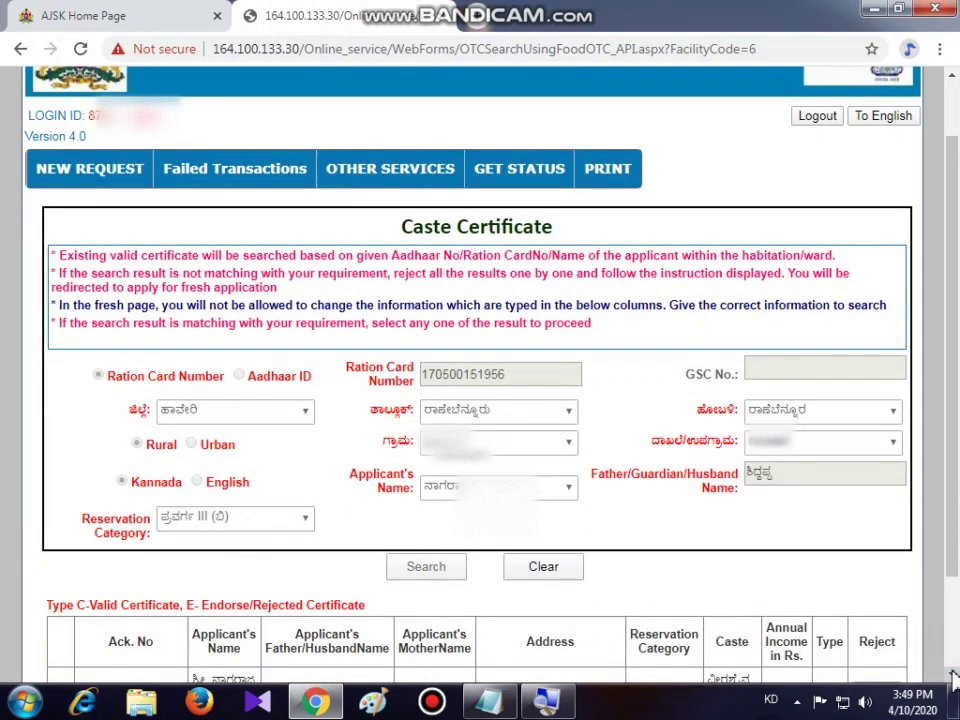
{"action": "left_click", "coordinate": [953, 677]}
{"action": "left_click", "coordinate": [953, 677]}
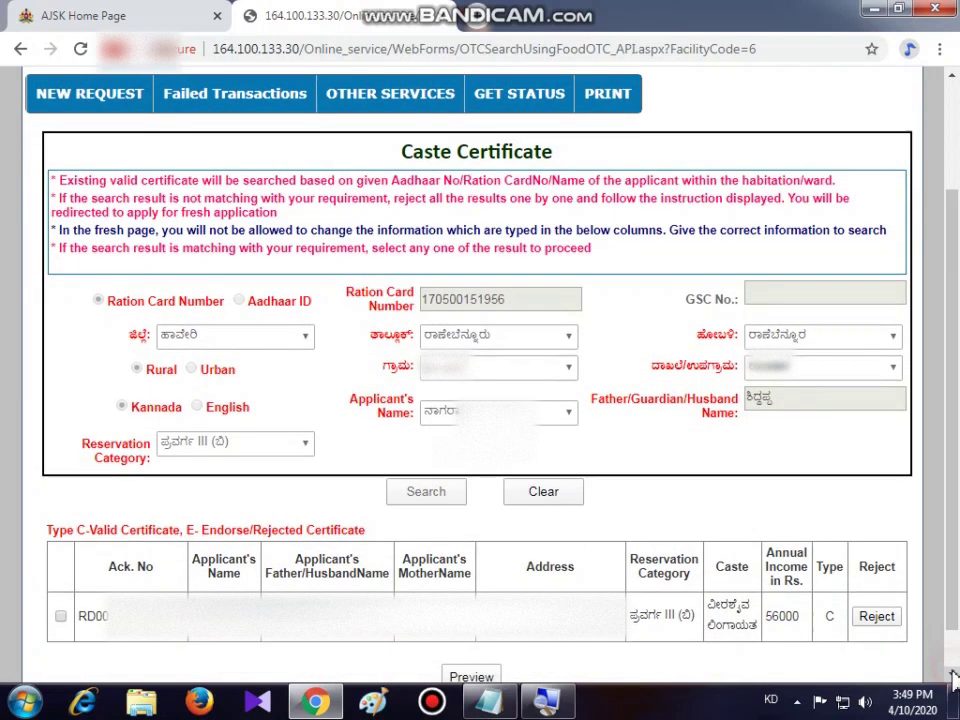
{"action": "left_click", "coordinate": [953, 677]}
{"action": "left_click", "coordinate": [953, 677]}
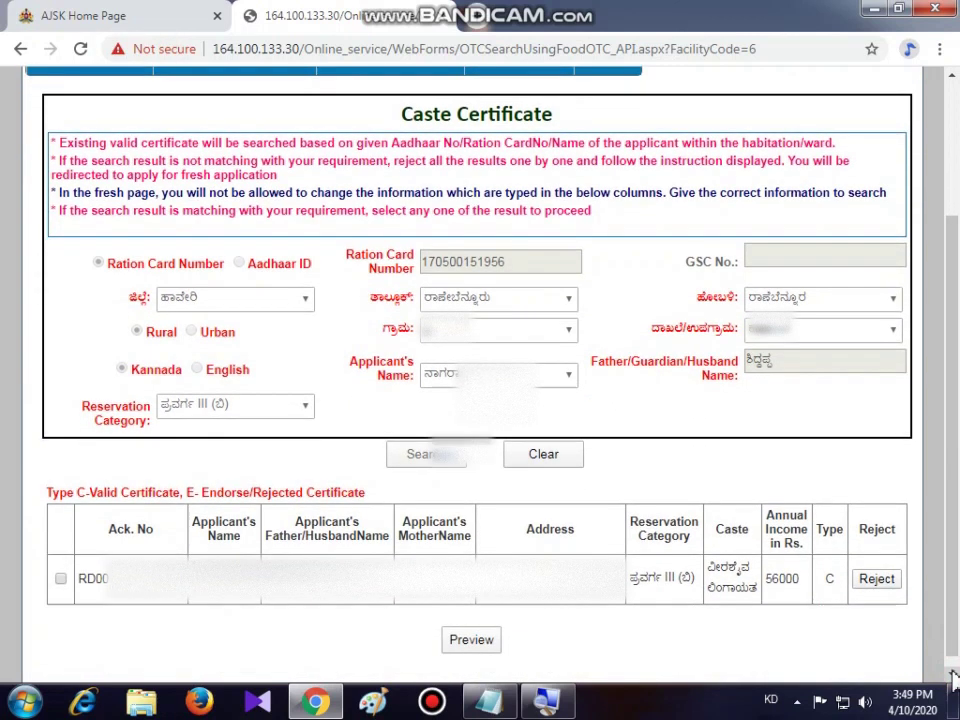
{"action": "left_click", "coordinate": [953, 677]}
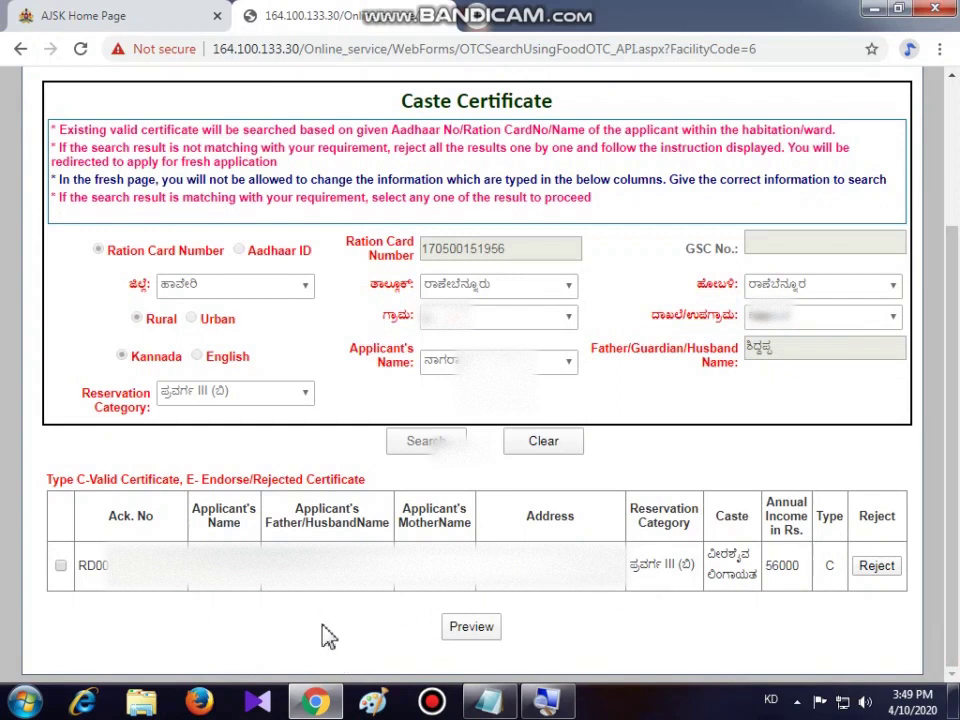
{"action": "left_click", "coordinate": [60, 566]}
{"action": "left_click", "coordinate": [472, 628]}
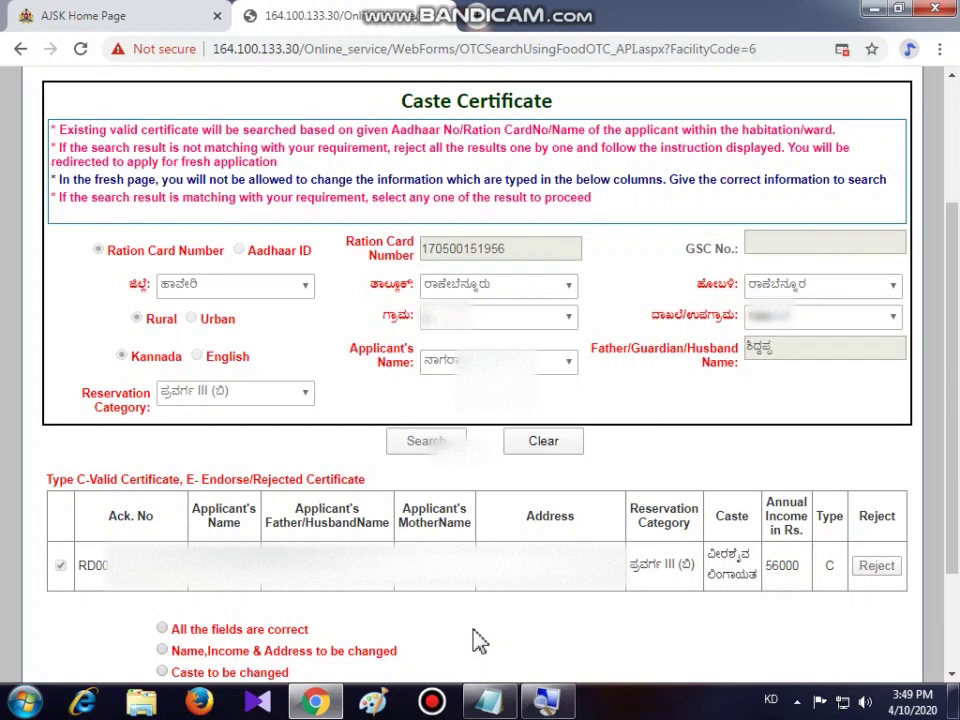
Step: Scroll down and choose the 'Name, Income & Address to be changed' correction option
{"action": "left_click", "coordinate": [952, 676]}
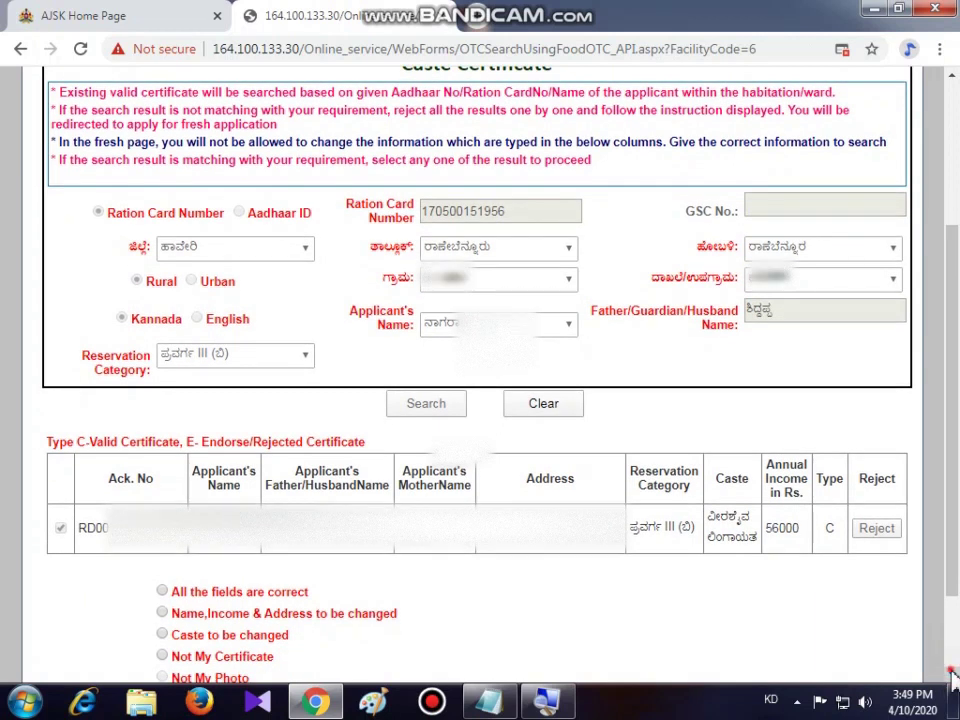
{"action": "left_click", "coordinate": [952, 676]}
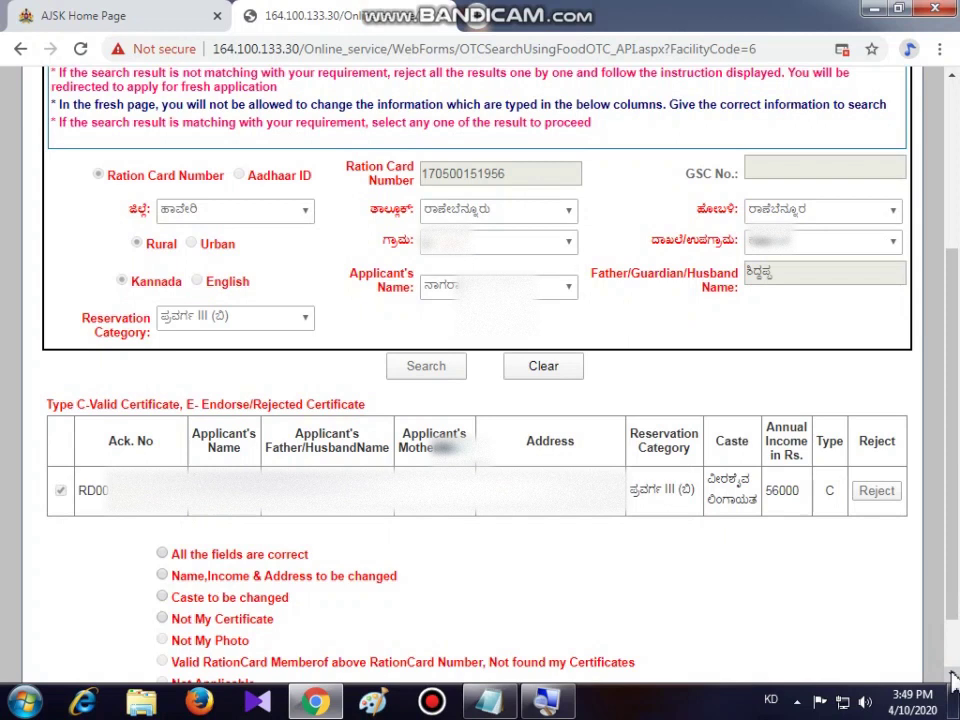
{"action": "left_click", "coordinate": [952, 676]}
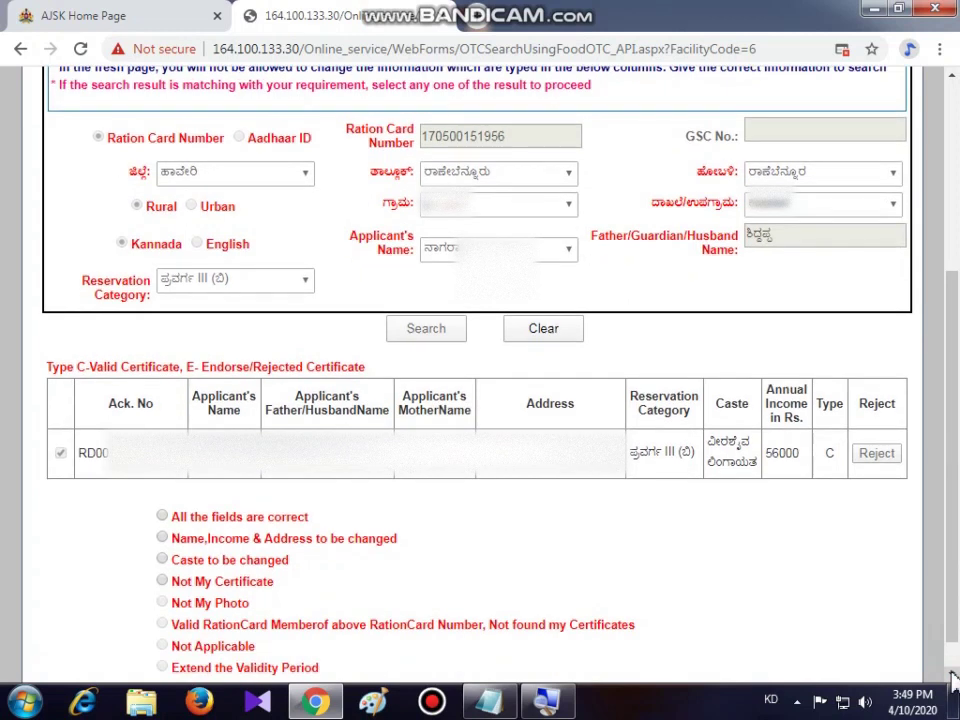
{"action": "left_click", "coordinate": [952, 676]}
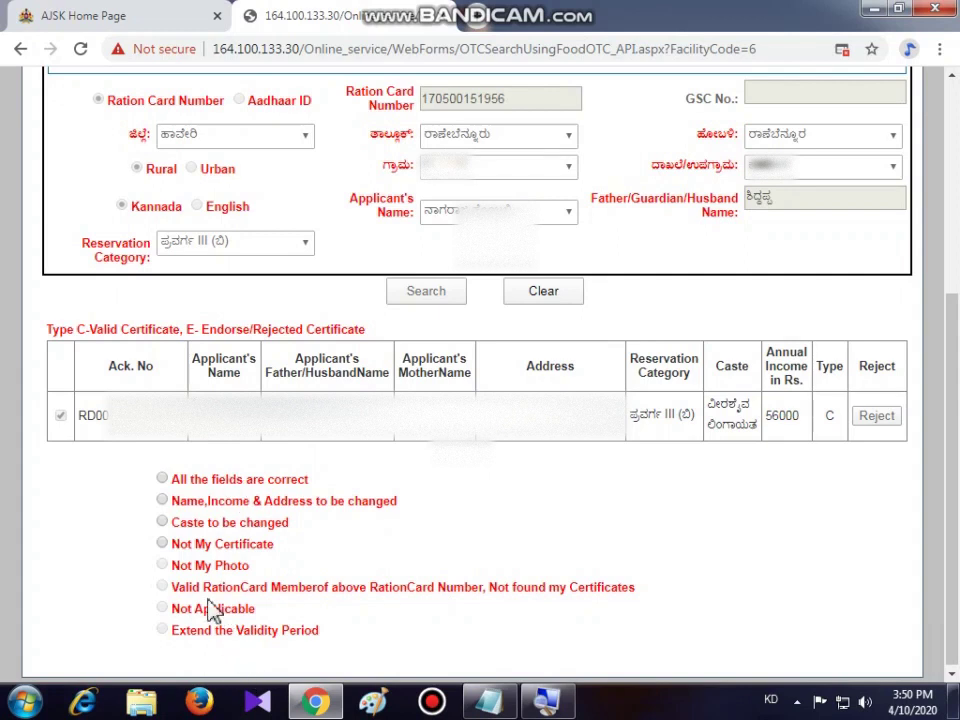
{"action": "left_click", "coordinate": [163, 501]}
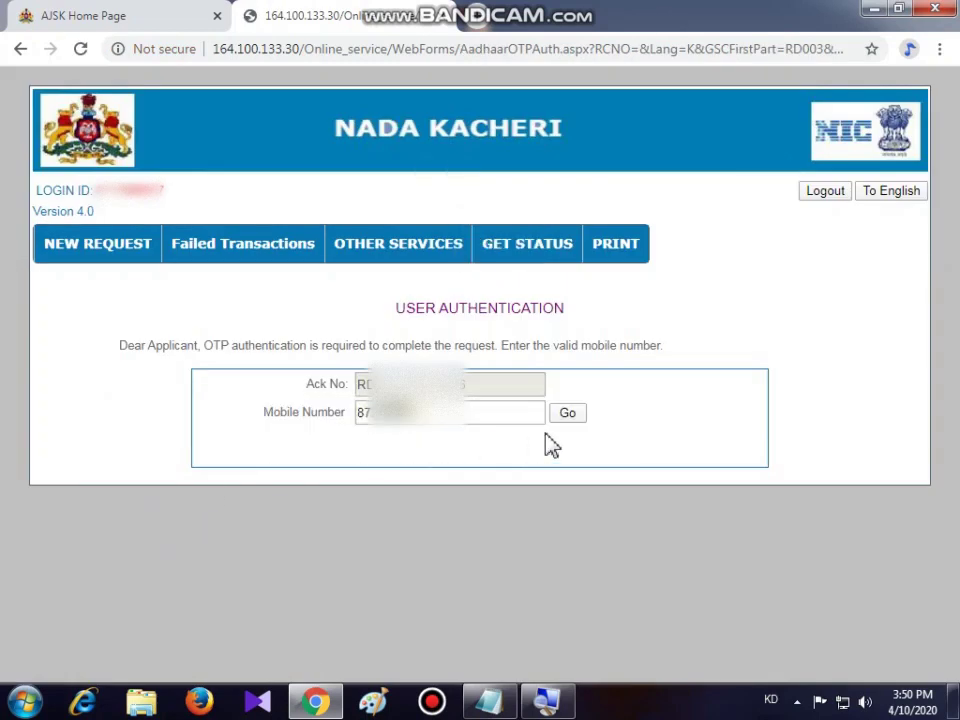
Step: Send the OTP, enter the OTP and image verification code using English input, and submit
{"action": "left_click", "coordinate": [570, 413]}
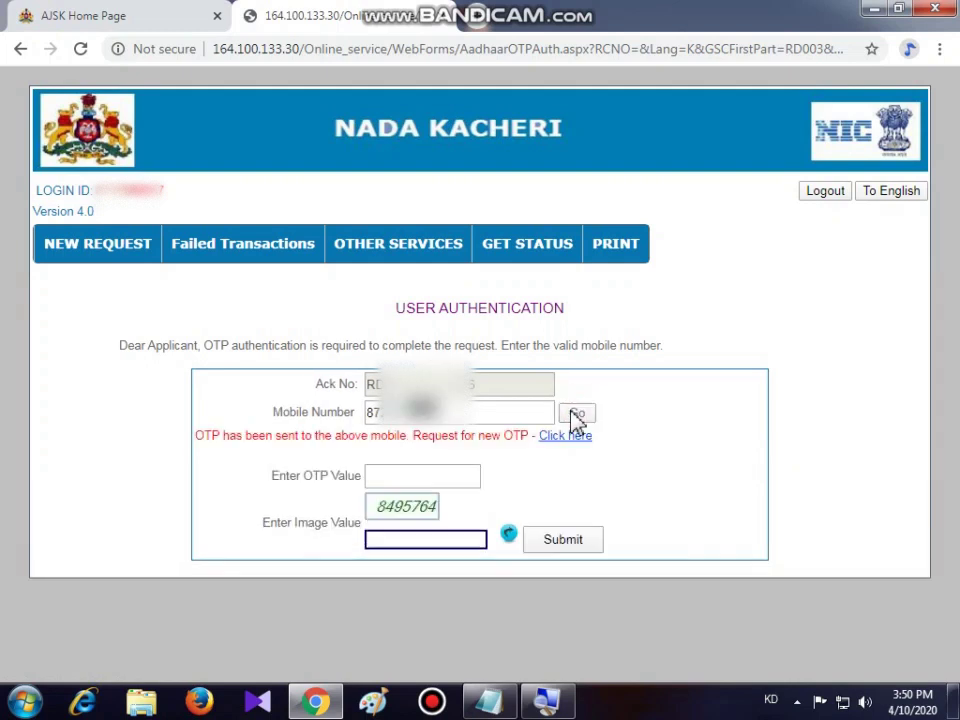
{"action": "left_click", "coordinate": [382, 476]}
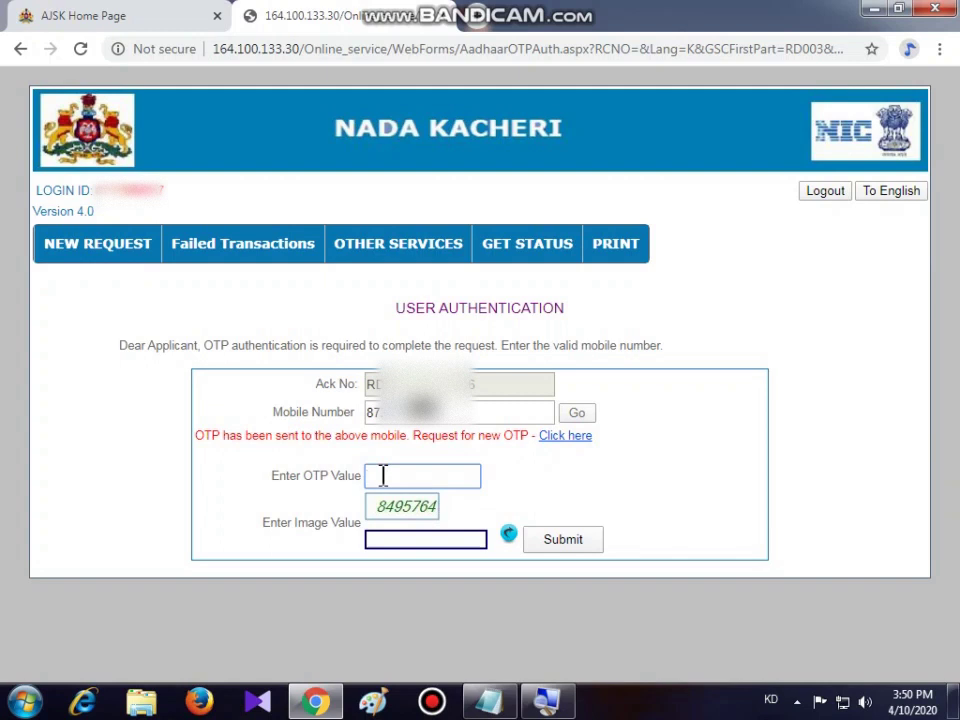
{"action": "left_click", "coordinate": [378, 538]}
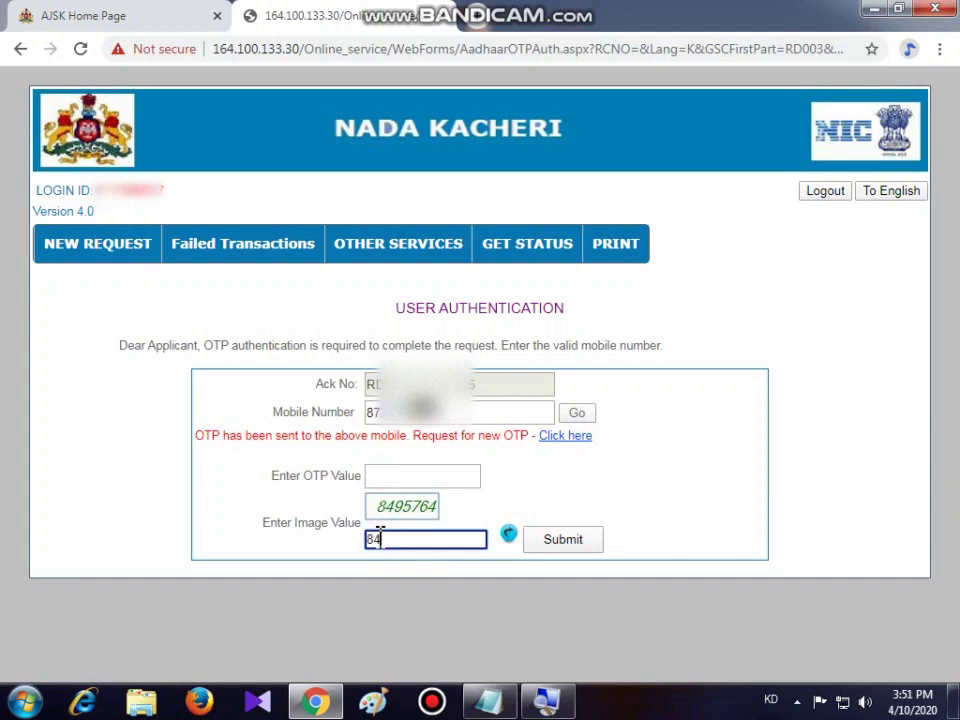
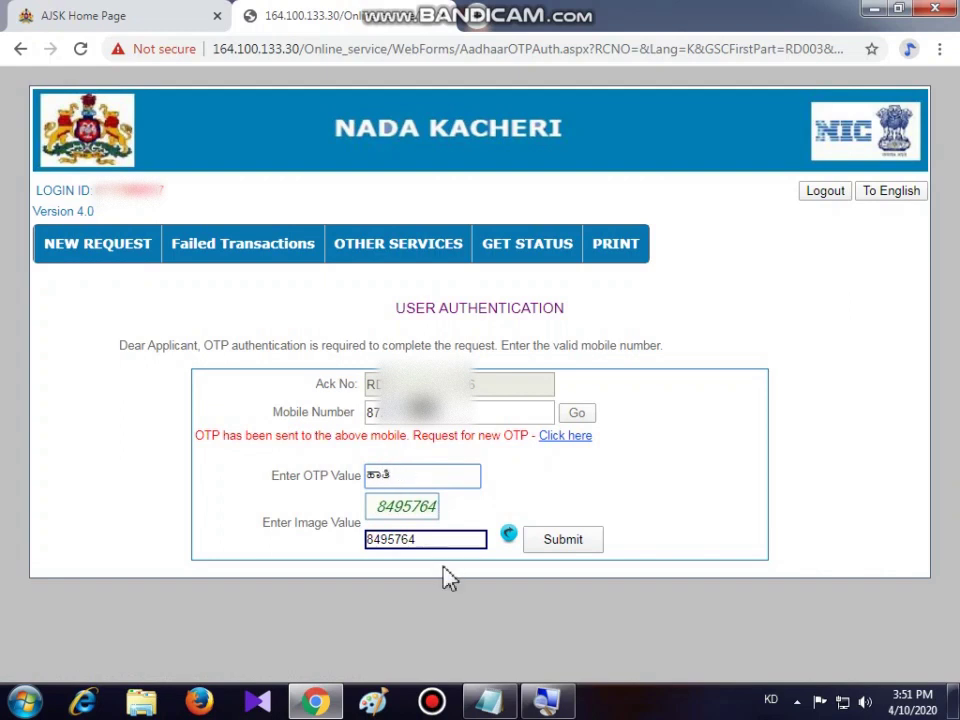
{"action": "left_click", "coordinate": [771, 701]}
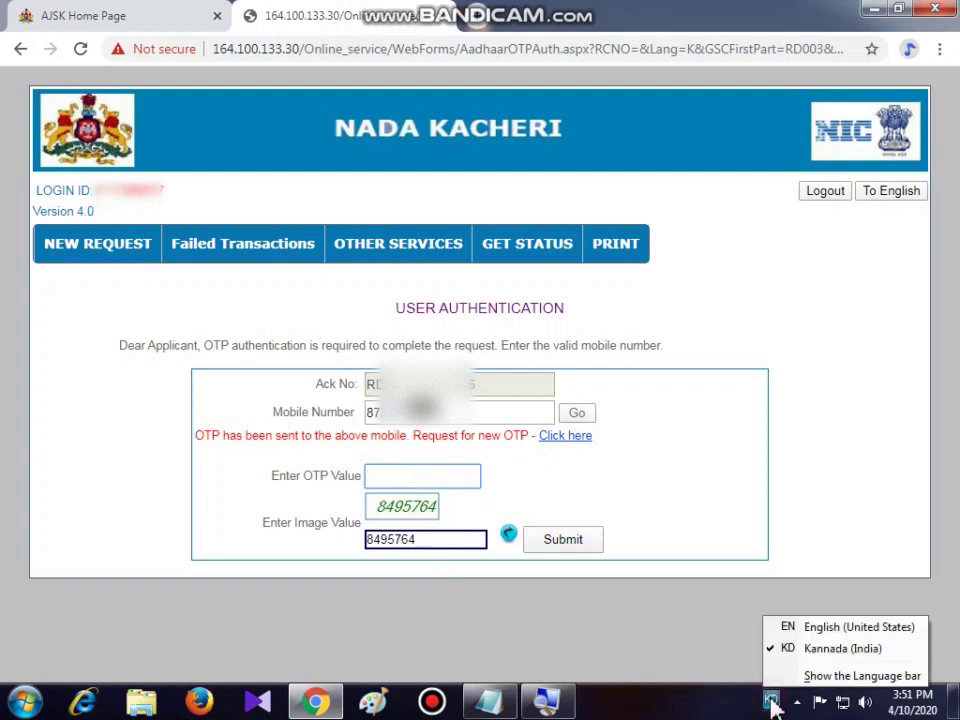
{"action": "left_click", "coordinate": [787, 627]}
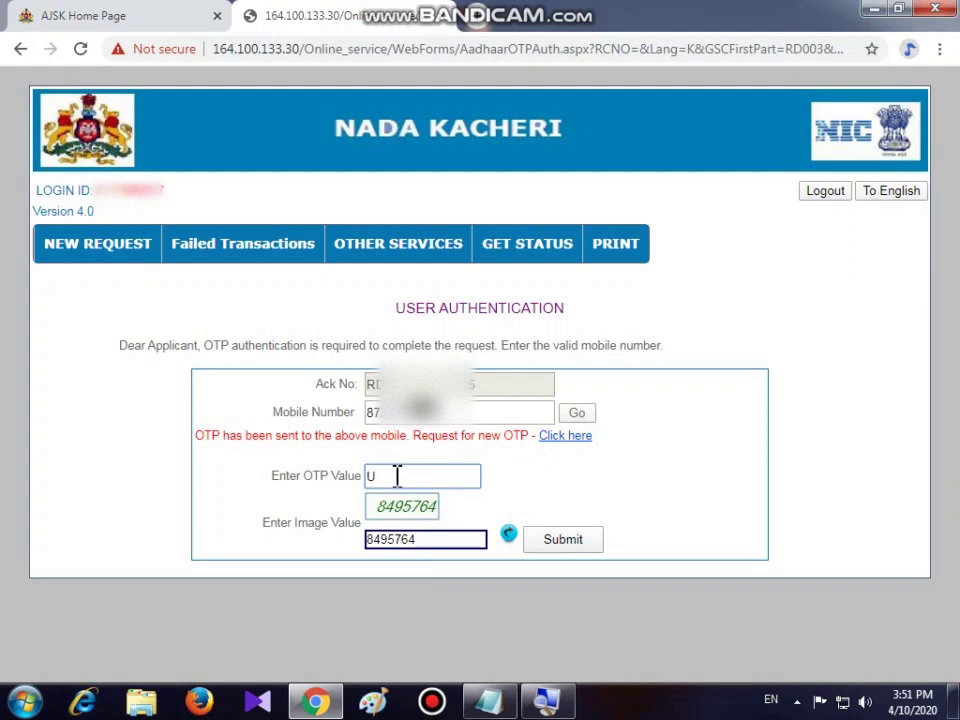
{"action": "type", "text": "ELF"}
{"action": "left_click", "coordinate": [571, 549]}
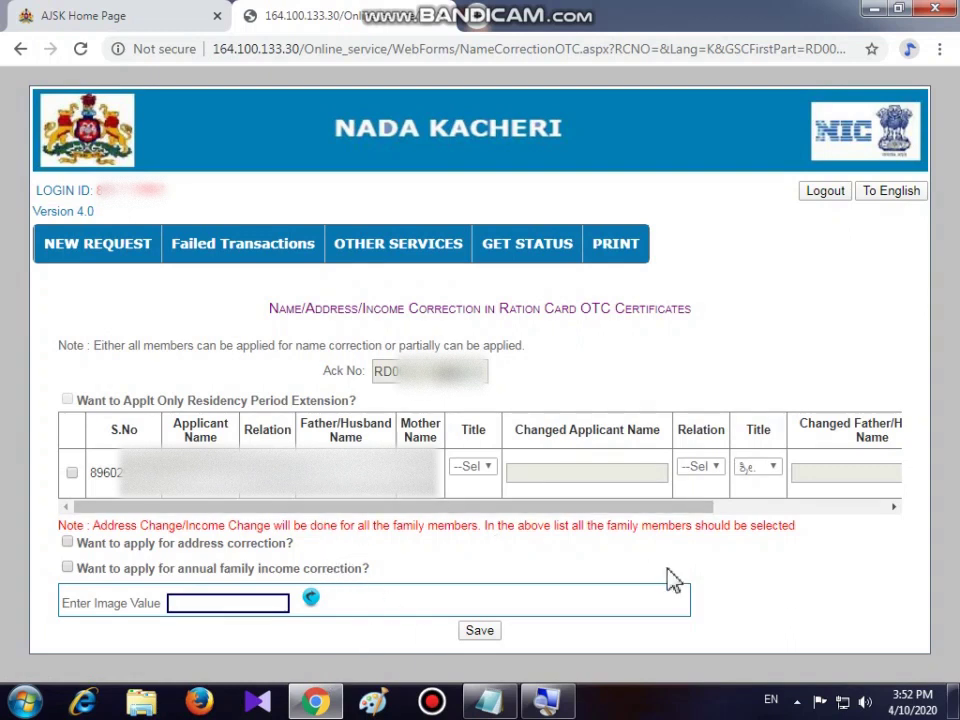
Step: Tick the family member row, enter the changed father's name, and set the relation to ಬಿನ್
{"action": "left_click", "coordinate": [72, 473]}
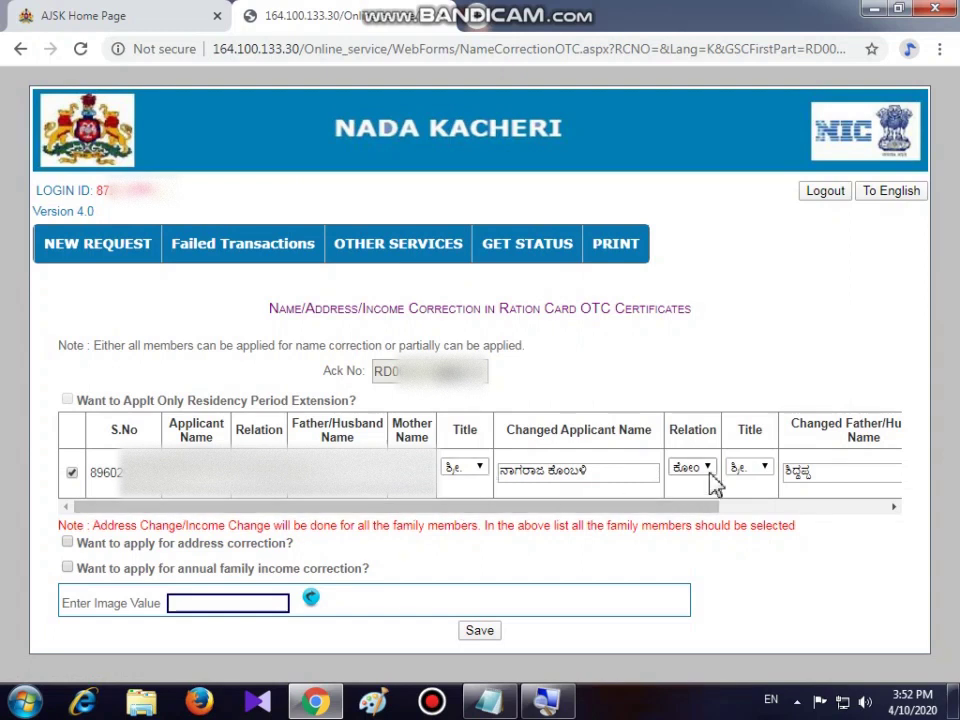
{"action": "left_click", "coordinate": [808, 476]}
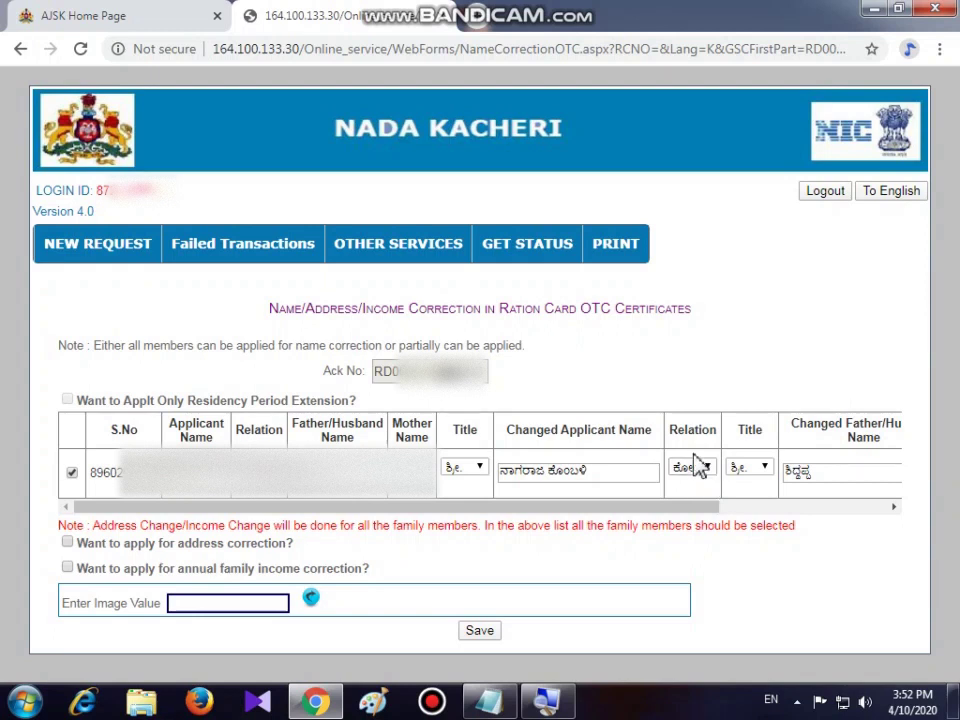
{"action": "left_click", "coordinate": [709, 479]}
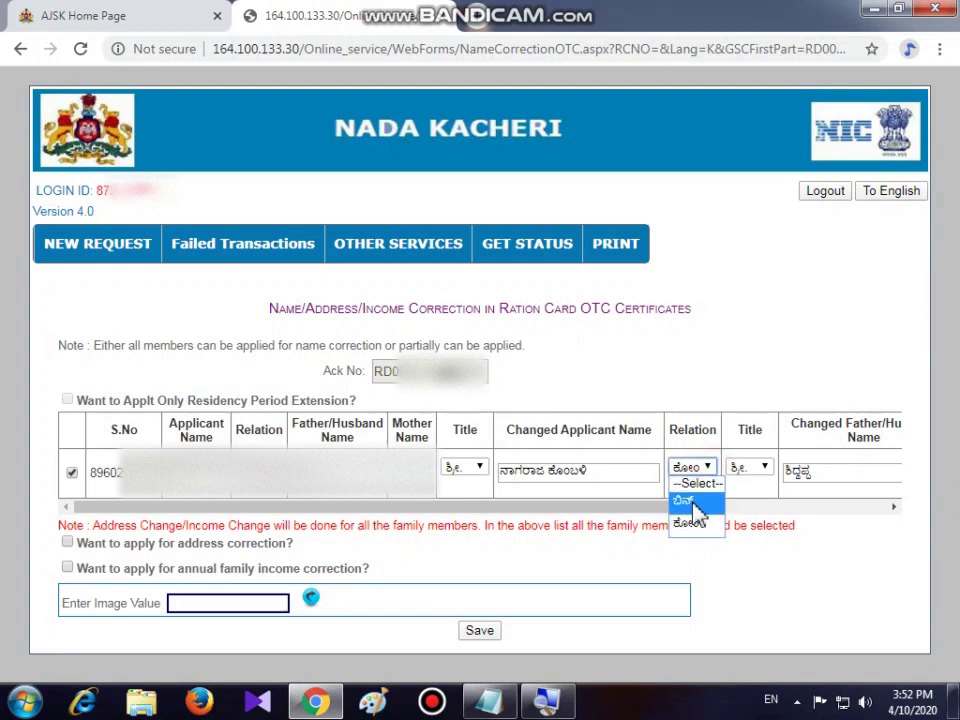
{"action": "left_click", "coordinate": [694, 502]}
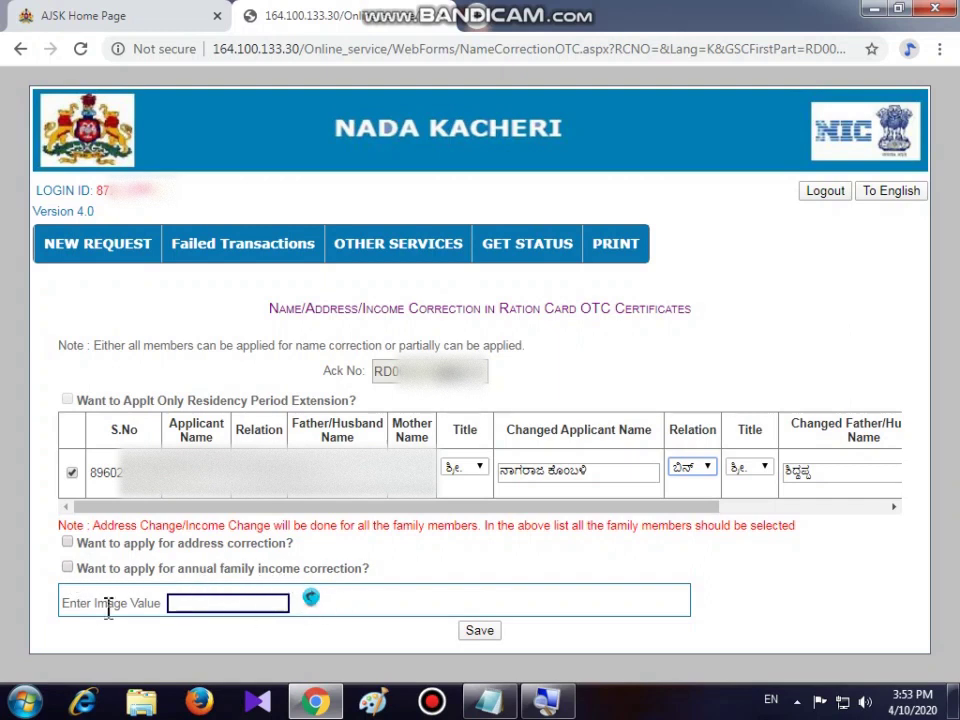
Step: Refresh the image captcha, enter the new verification code, and save the correction request
{"action": "left_click", "coordinate": [311, 603]}
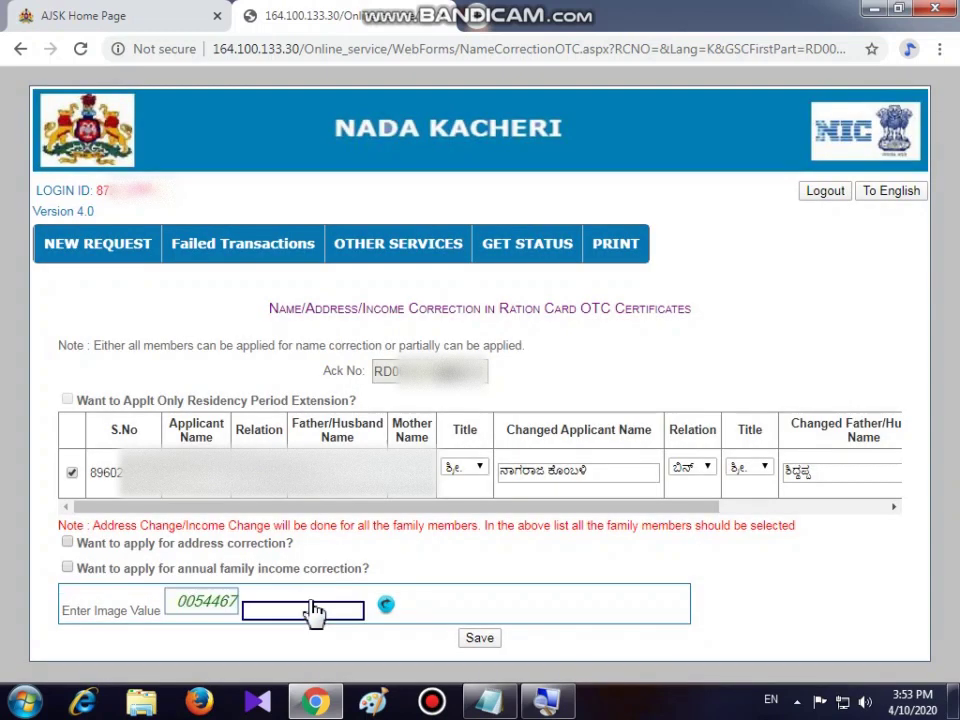
{"action": "left_click", "coordinate": [276, 611]}
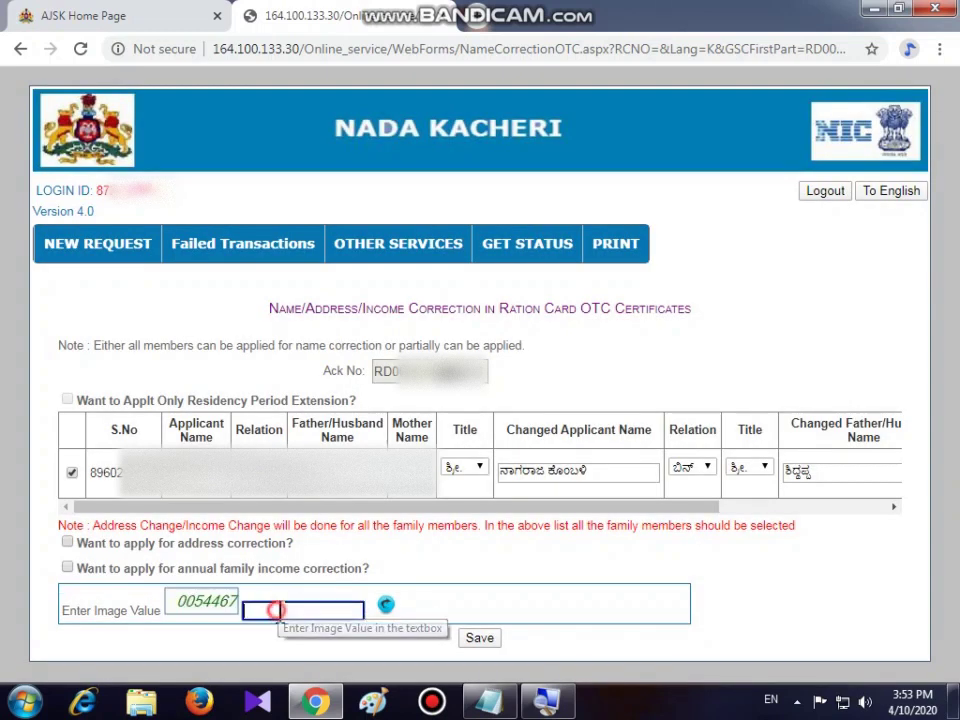
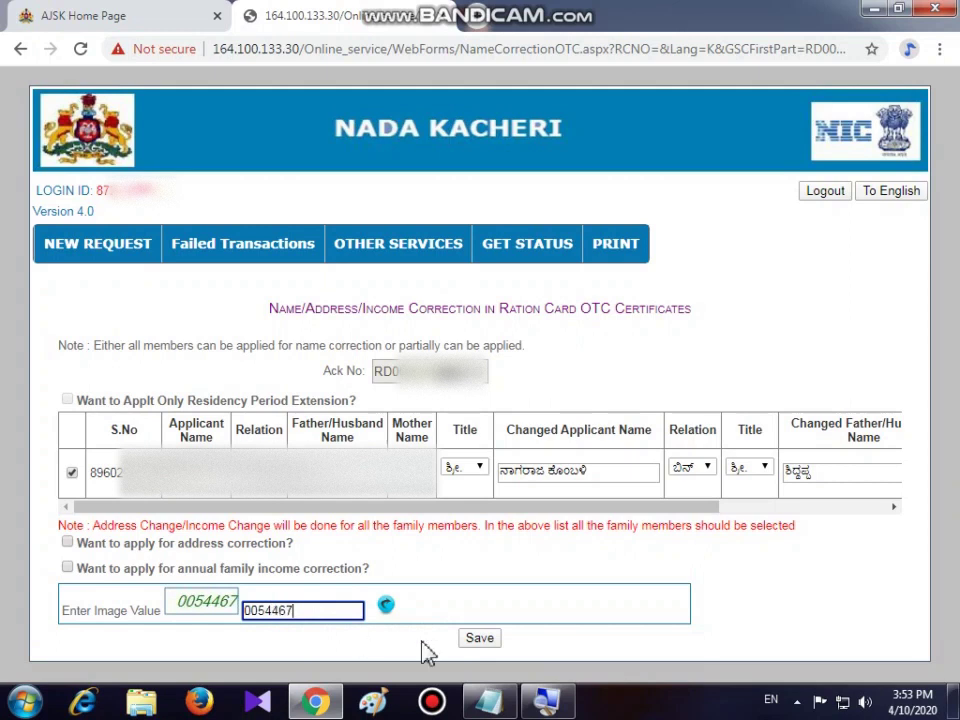
{"action": "left_click", "coordinate": [480, 640]}
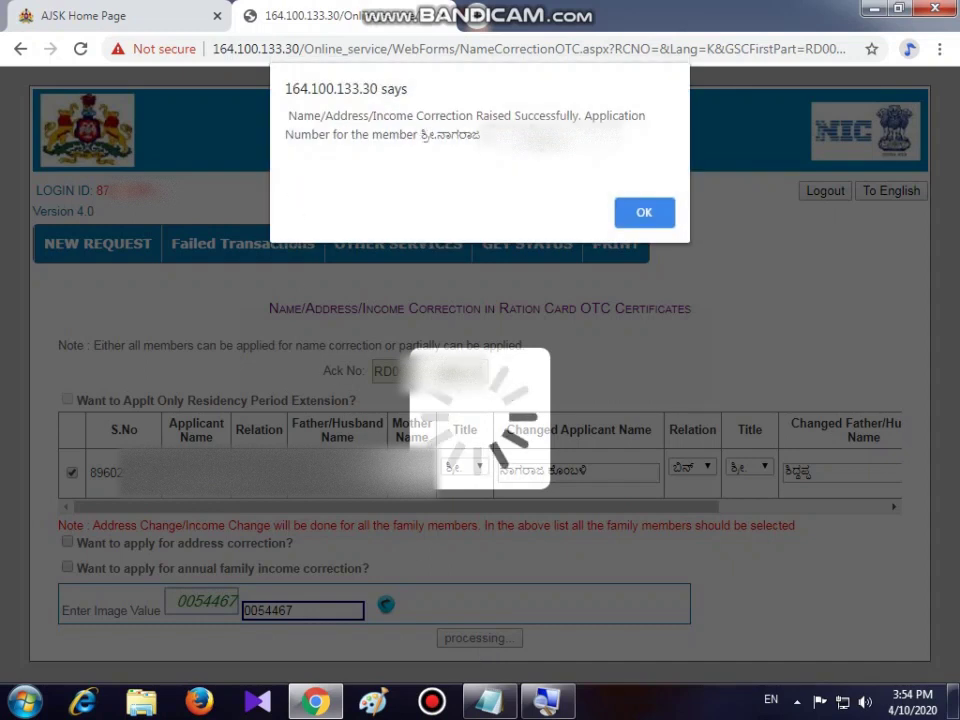
Step: Dismiss the 'Correction Raised Successfully' alert so the correction form resets
{"action": "left_click", "coordinate": [289, 116]}
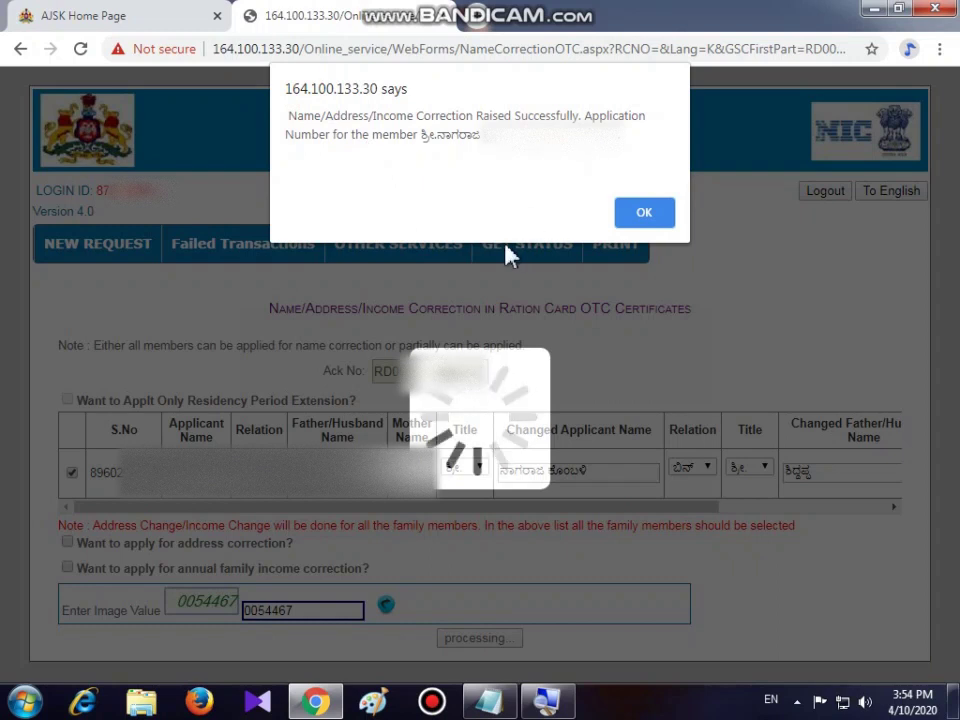
{"action": "left_click", "coordinate": [648, 215]}
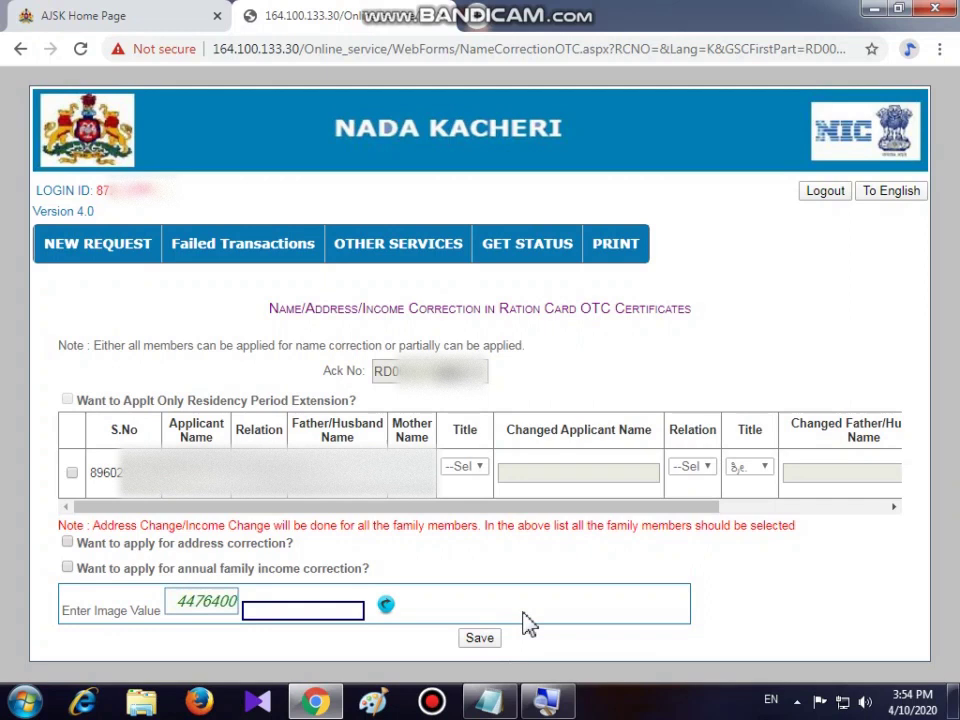
Step: Go to the GET STATUS page to look up an application by acknowledgement number
{"action": "mouse_move", "coordinate": [604, 262]}
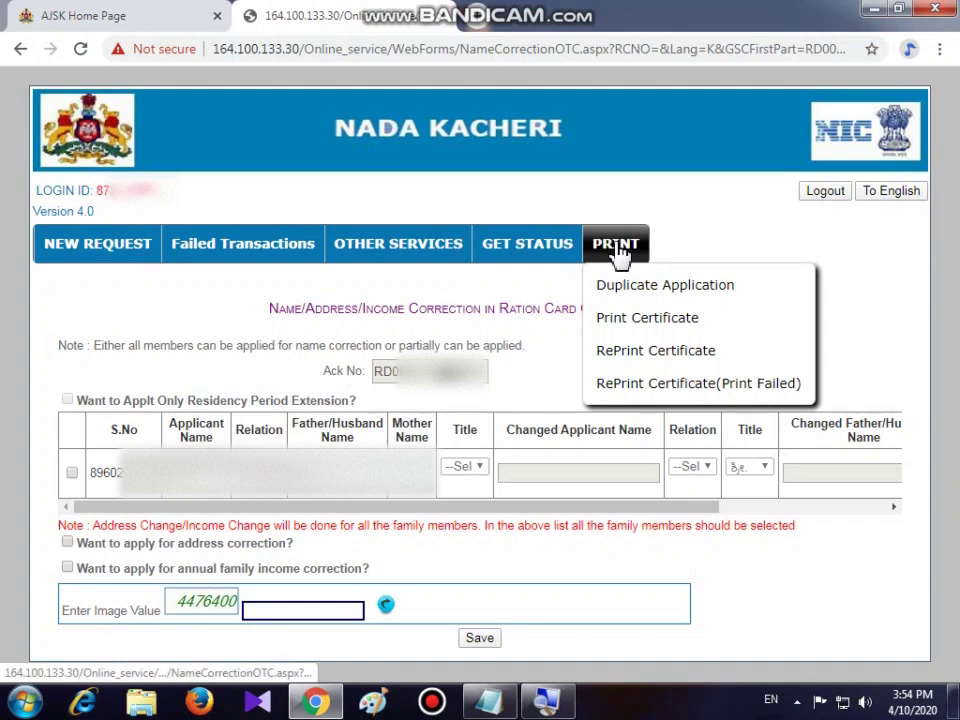
{"action": "left_click", "coordinate": [528, 252]}
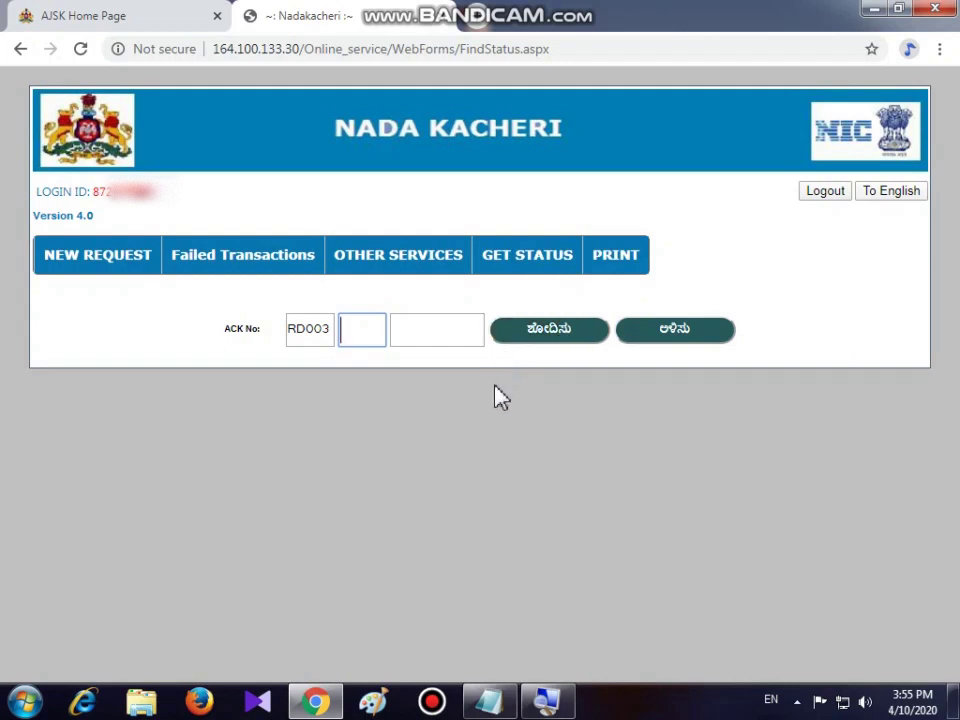
Step: Minimize Chrome and bring Notepad forward with its 'Like' & 'Subscribe' closing message highlighted
{"action": "left_click", "coordinate": [870, 10]}
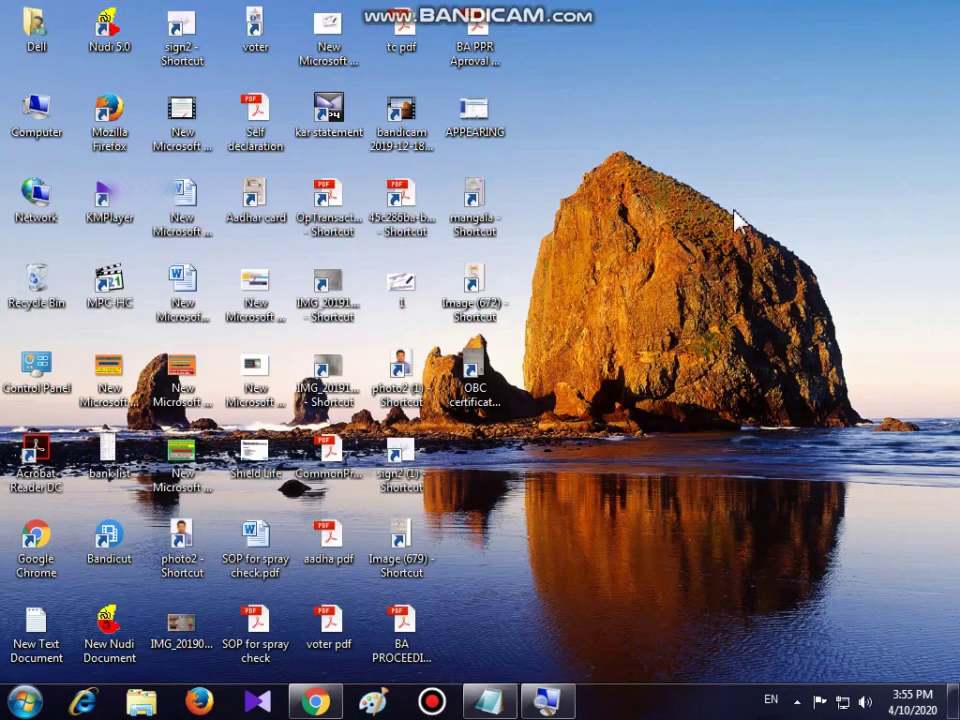
{"action": "left_click", "coordinate": [488, 704]}
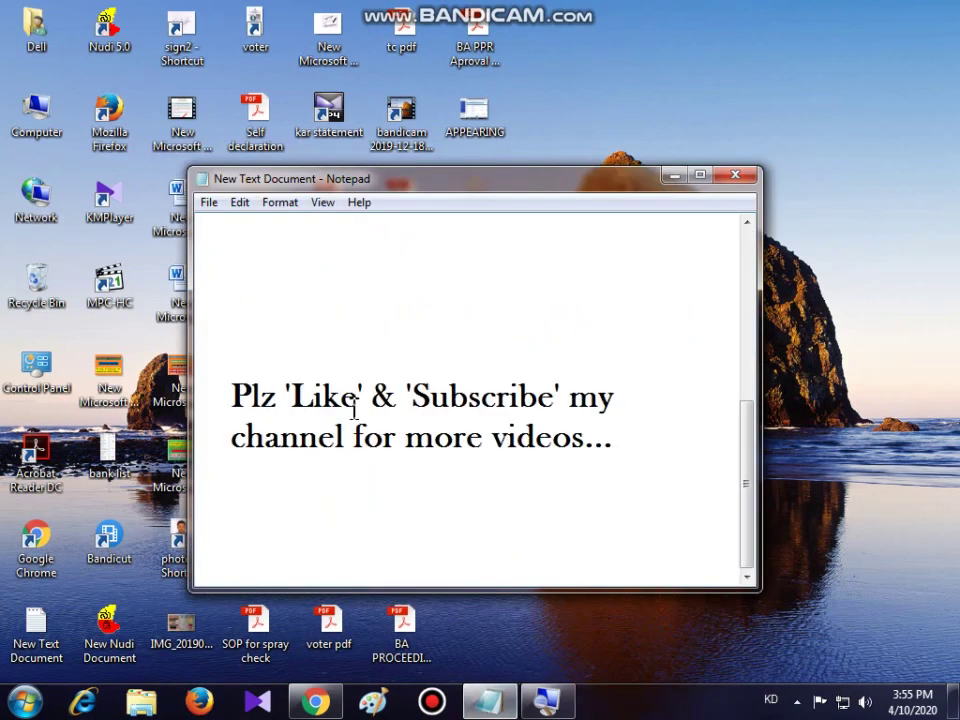
{"action": "left_click", "coordinate": [253, 395]}
{"action": "left_click_drag", "start_coordinate": [253, 395], "coordinate": [626, 397]}
{"action": "left_click_drag", "start_coordinate": [223, 440], "coordinate": [636, 452]}
{"action": "left_click", "coordinate": [635, 450]}
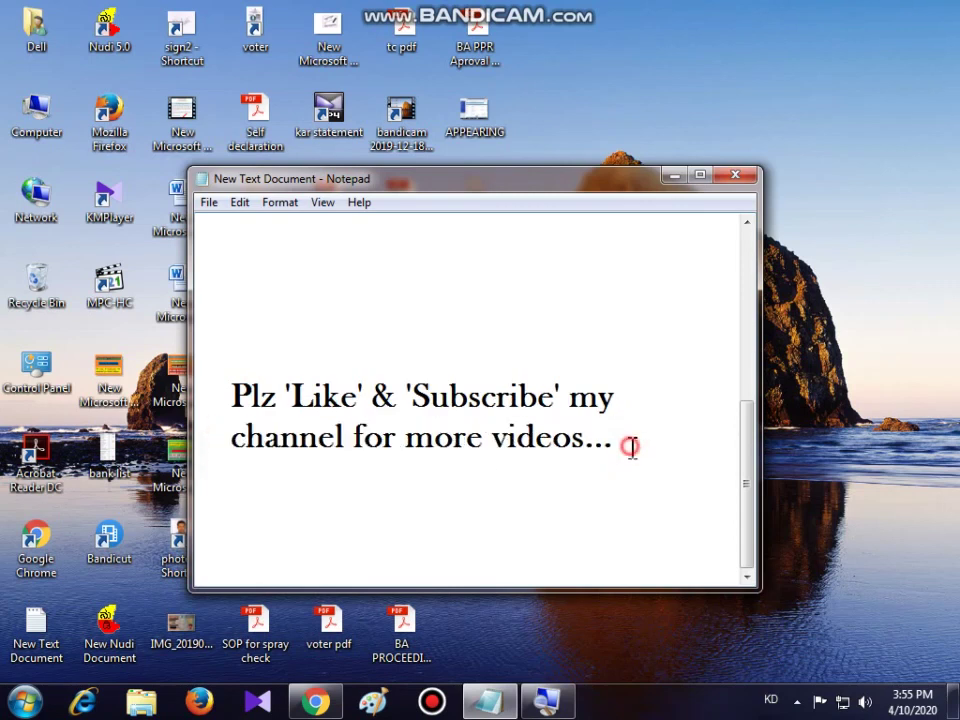